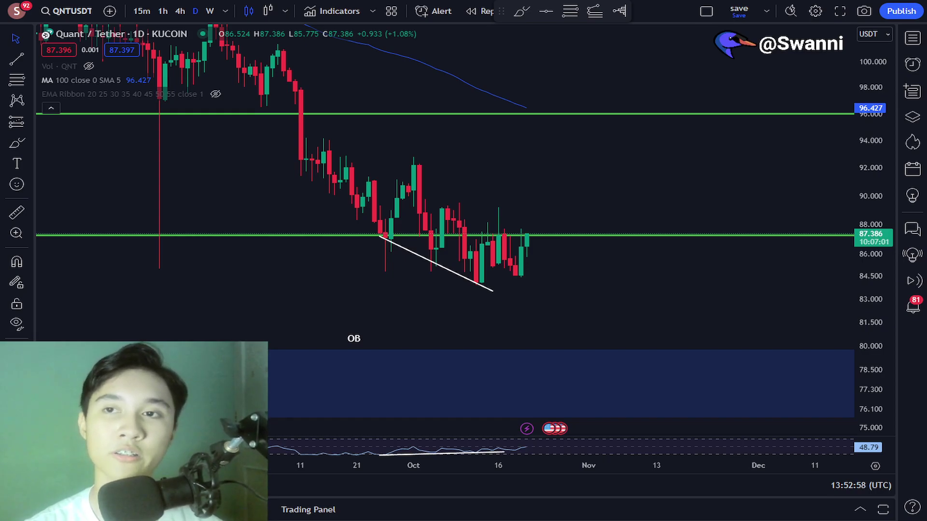
Step: Circle the late September to October candles around the lower green price level with the Brush, and undo the circle
click(17, 147)
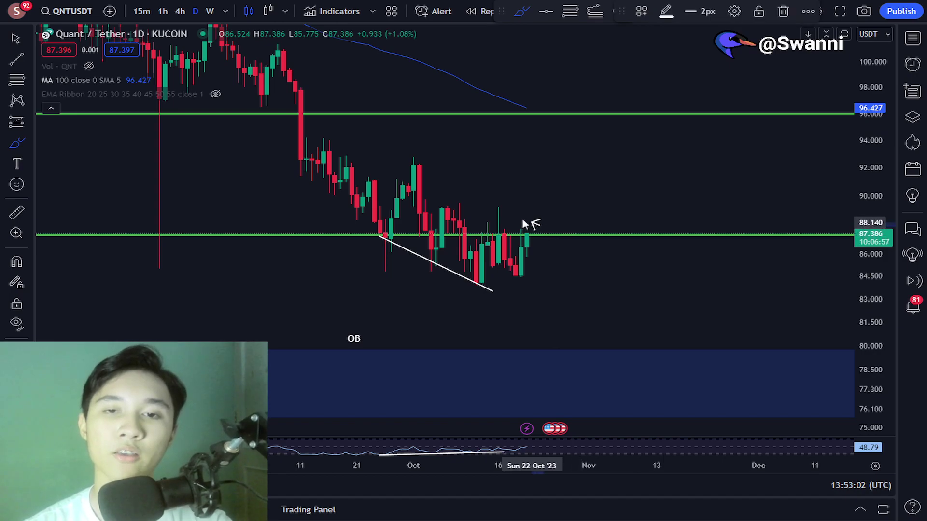
mouse_move(523, 224)
mouse_down()
mouse_move(372, 258)
mouse_move(519, 290)
mouse_move(596, 248)
mouse_move(574, 228)
mouse_up()
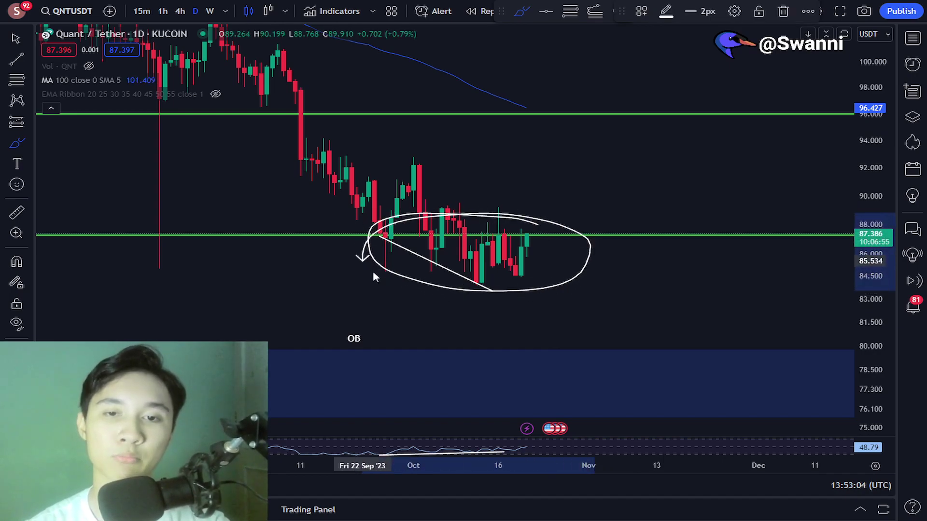
drag(374, 276, 401, 284)
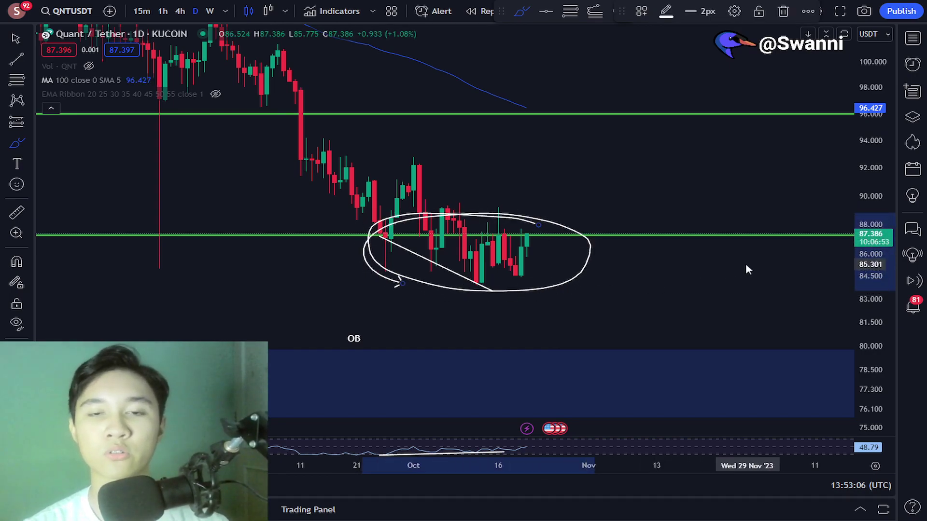
key(ctrl+z)
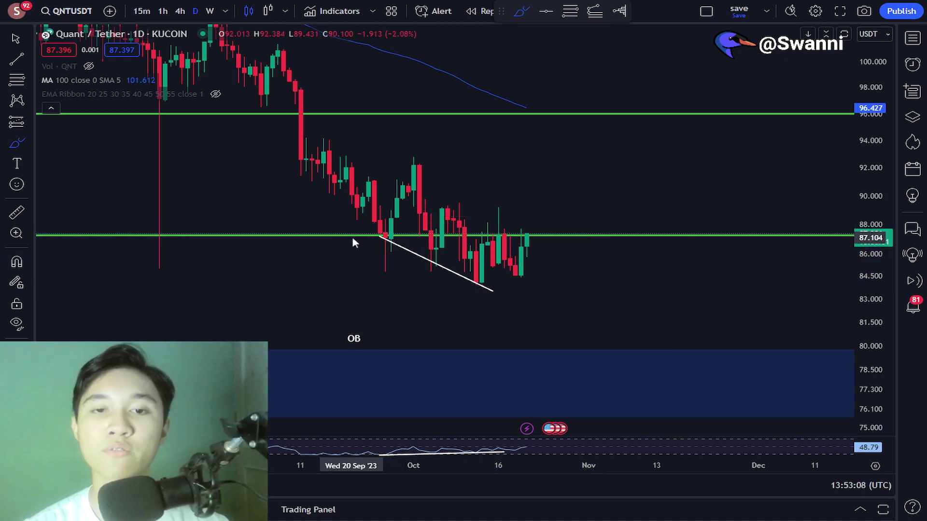
Step: Mark the lower green price level with a freehand brush stroke, and undo the stroke
mouse_move(343, 236)
mouse_down()
mouse_move(564, 234)
mouse_move(453, 227)
mouse_move(583, 235)
mouse_move(421, 244)
mouse_up()
key(ctrl+z)
click(10, 43)
Step: Brush two circles around the mid-October and latest candle tests of the lower green level, and undo both
scroll(523, 303, up, 4)
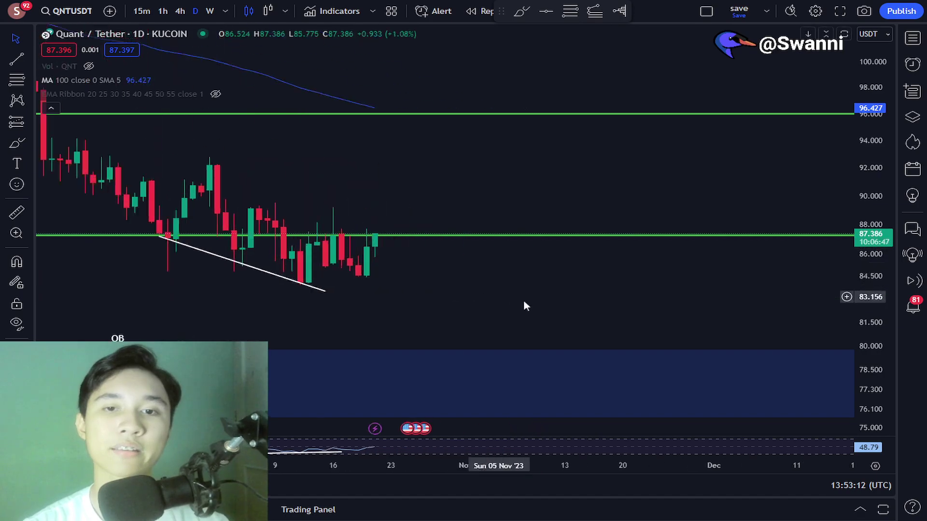
drag(857, 310, 860, 203)
drag(439, 199, 637, 156)
click(17, 143)
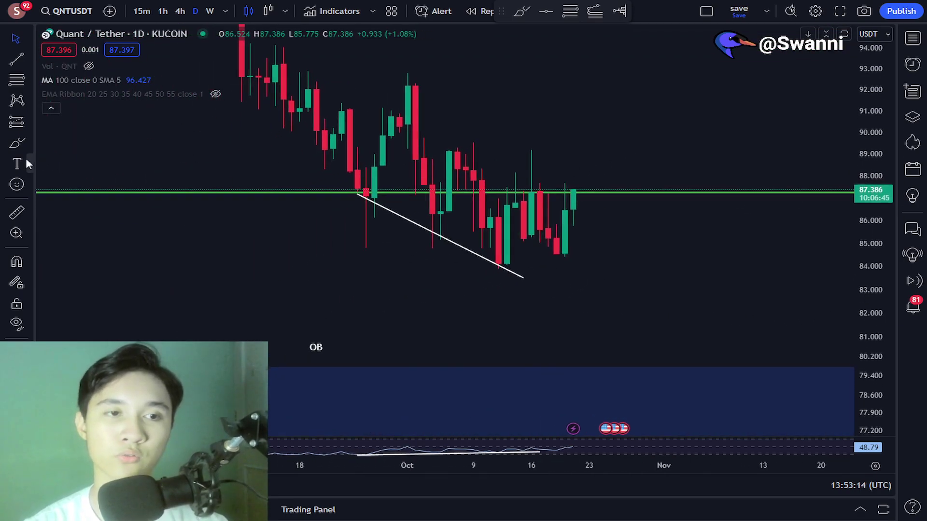
mouse_move(543, 184)
mouse_down()
mouse_move(540, 219)
mouse_move(509, 178)
mouse_up()
drag(604, 184, 577, 164)
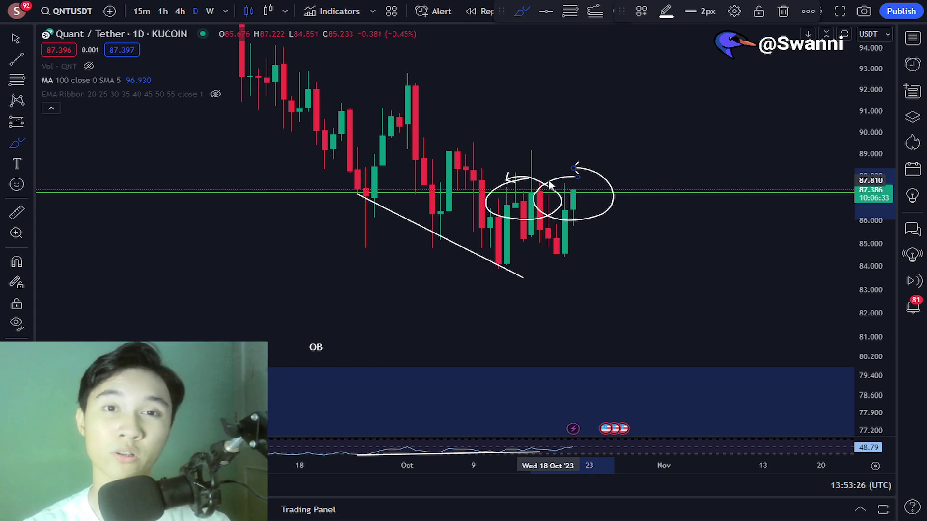
key(ctrl+z)
key(ctrl+z)
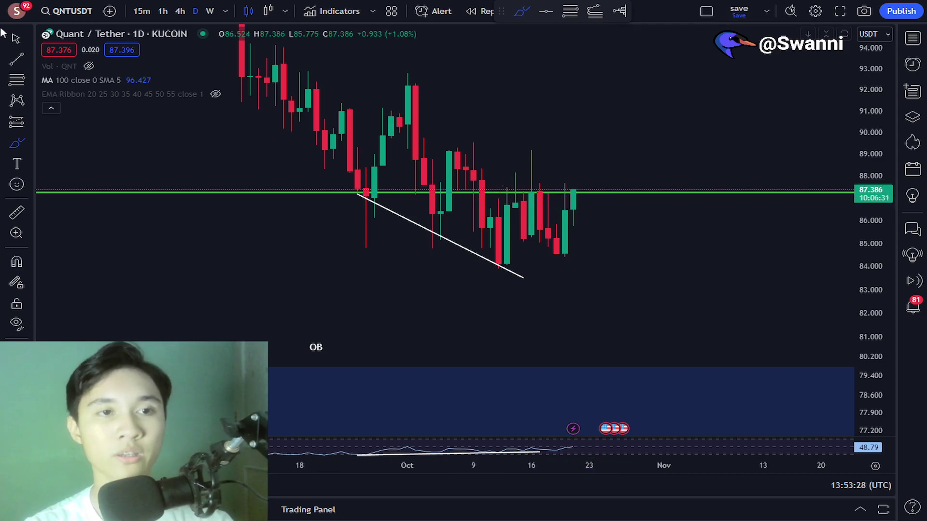
click(18, 39)
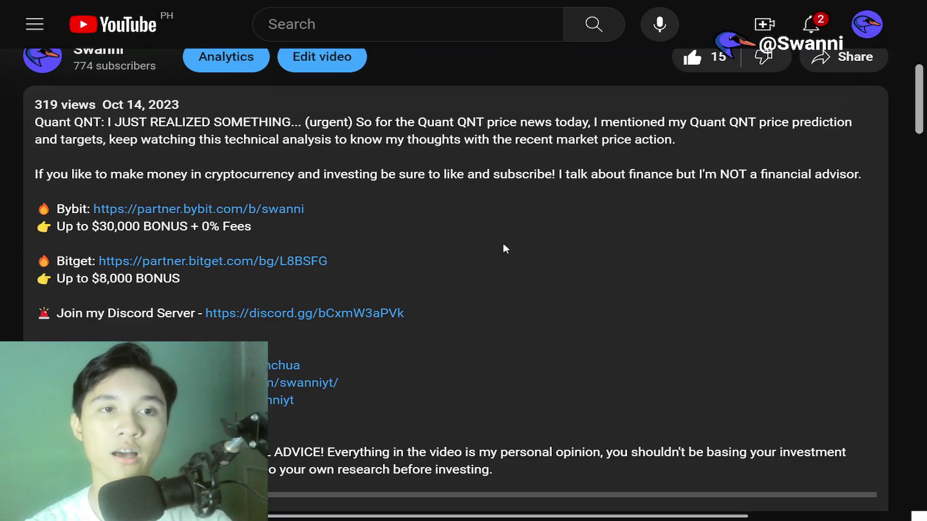
Step: Look through the YouTube description of the video "Quant QNT: I JUST REALIZED SOMETHING... (urgent)" and its Bybit, Bitget and Discord links
scroll(596, 171, up, 3)
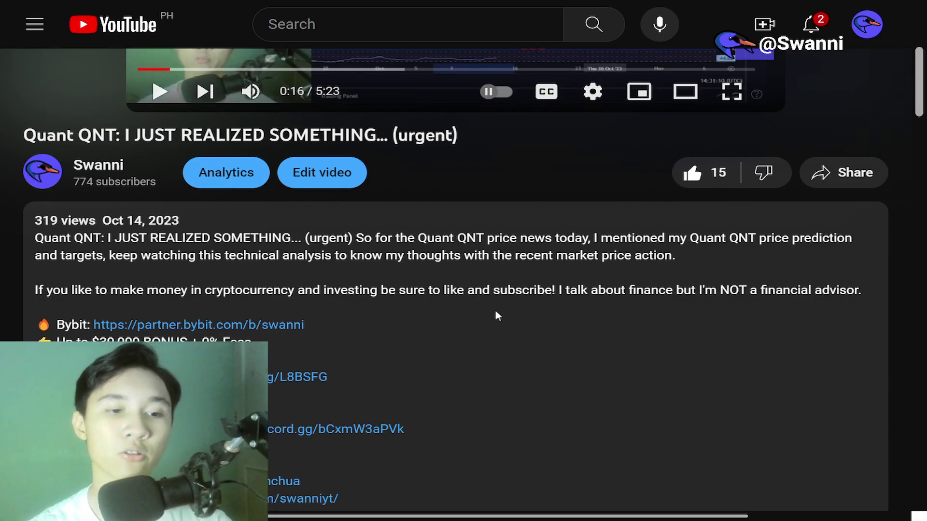
scroll(497, 316, down, 5)
scroll(505, 316, down, 2)
scroll(541, 320, up, 5)
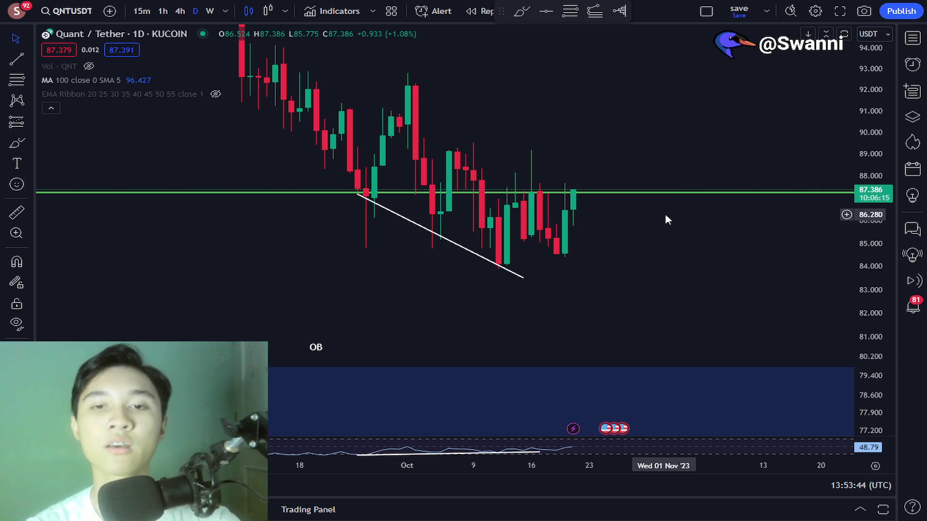
Step: On the QNTUSDT chart, brush over the green resistance level across the October candles, and undo the marking
mouse_move(871, 170)
mouse_down()
mouse_move(870, 242)
mouse_move(857, 169)
mouse_up()
scroll(709, 208, up, 2)
drag(384, 128, 342, 145)
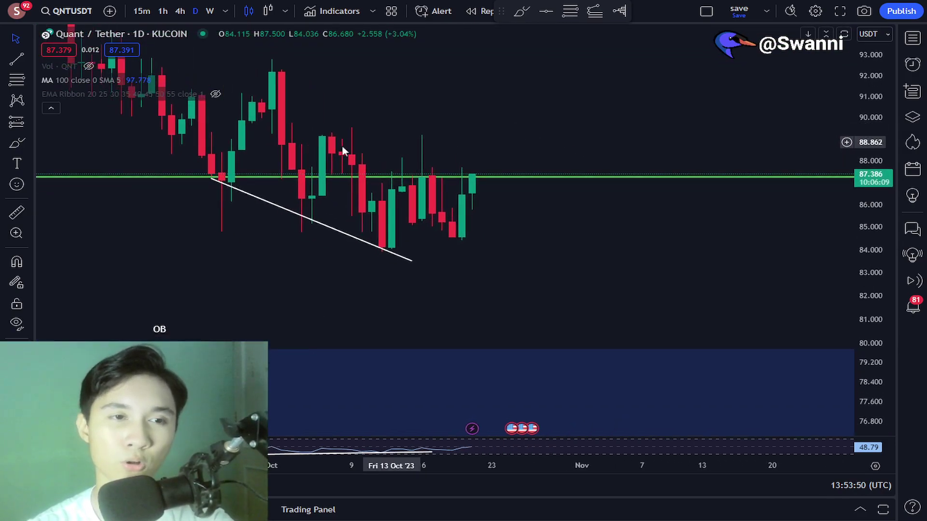
click(17, 143)
mouse_move(336, 182)
mouse_down()
mouse_move(444, 173)
mouse_move(435, 182)
mouse_move(520, 180)
mouse_up()
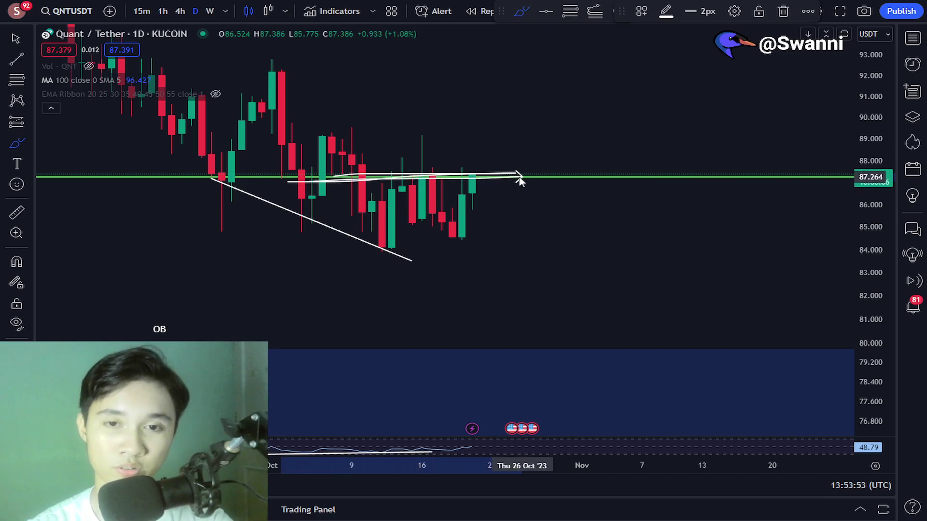
click(15, 39)
key(ctrl+z)
scroll(390, 218, up, 2)
drag(476, 238, 678, 285)
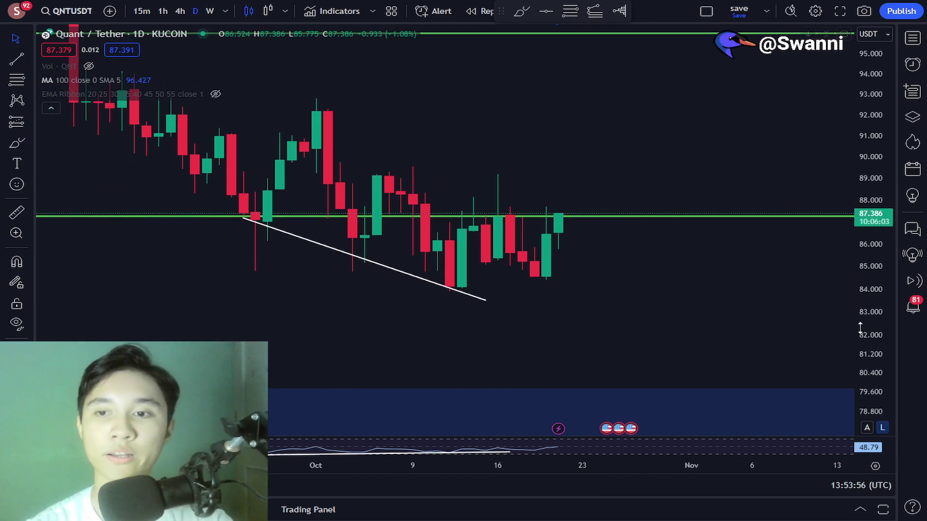
drag(860, 327, 858, 227)
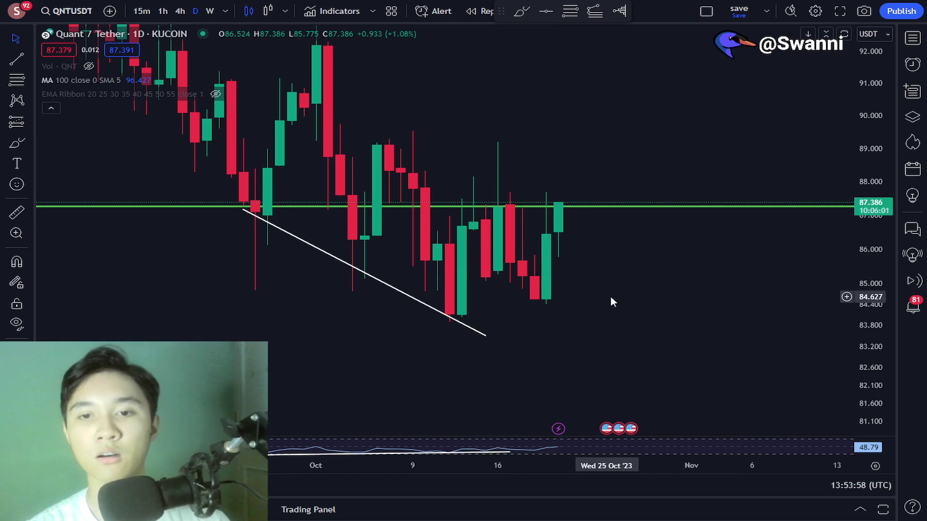
drag(610, 302, 585, 262)
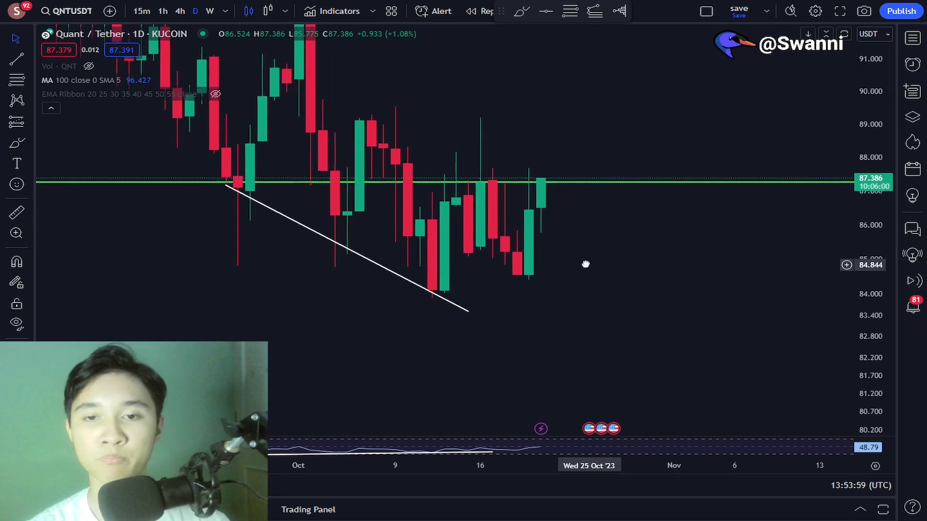
click(15, 144)
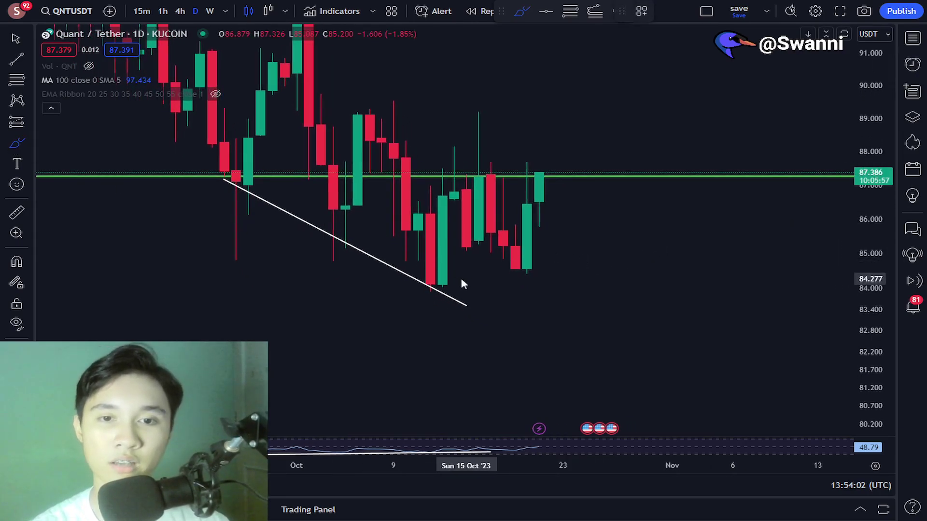
click(16, 39)
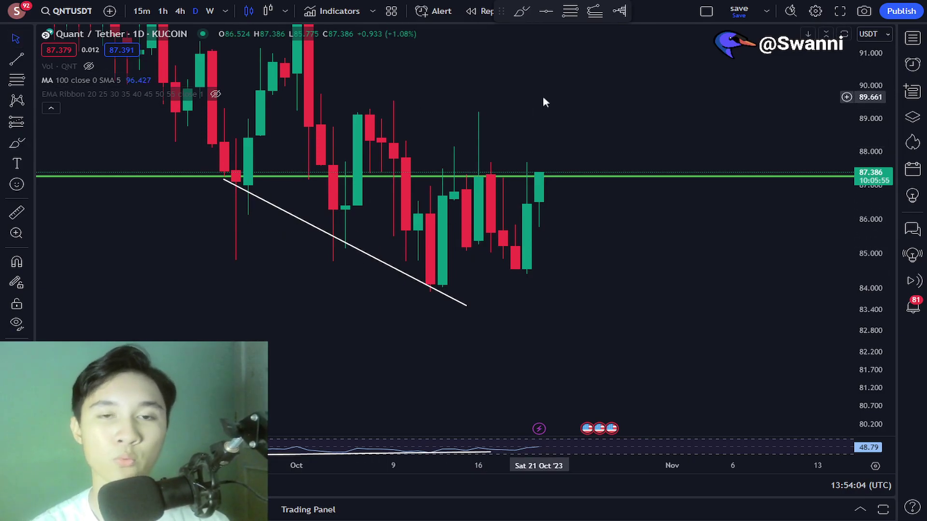
Step: Circle the first two lows on the descending trendline and the two lower highs above them, and undo the circles
drag(544, 100, 573, 151)
click(14, 144)
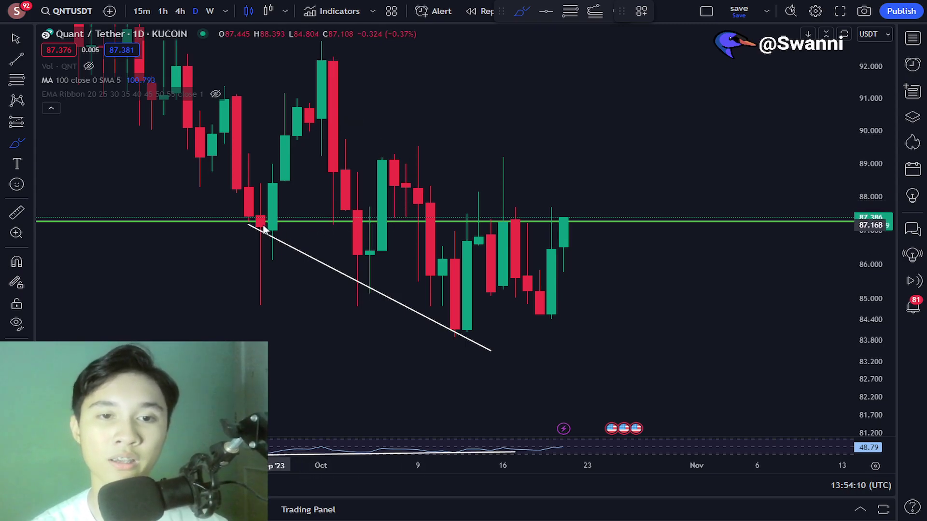
drag(281, 211, 290, 226)
drag(367, 240, 384, 248)
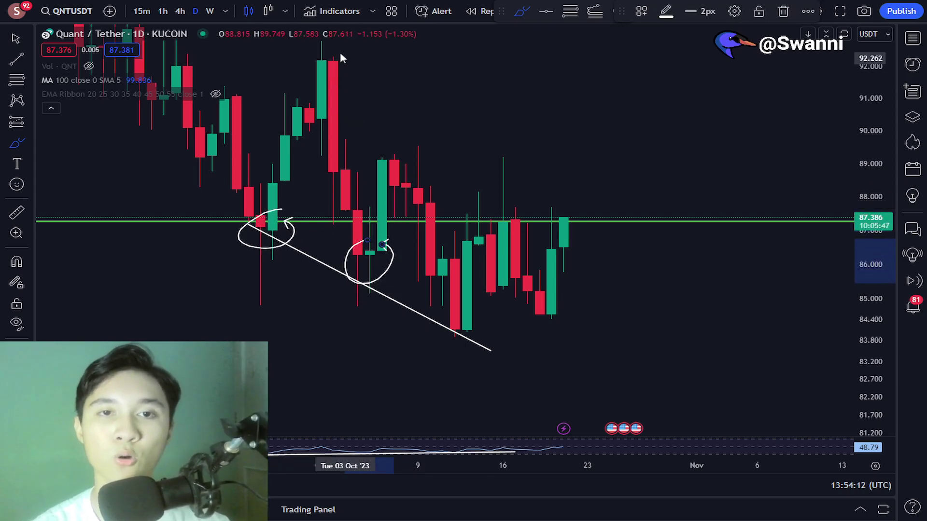
drag(331, 50, 361, 84)
mouse_move(379, 148)
mouse_down()
mouse_move(402, 144)
mouse_move(394, 141)
mouse_up()
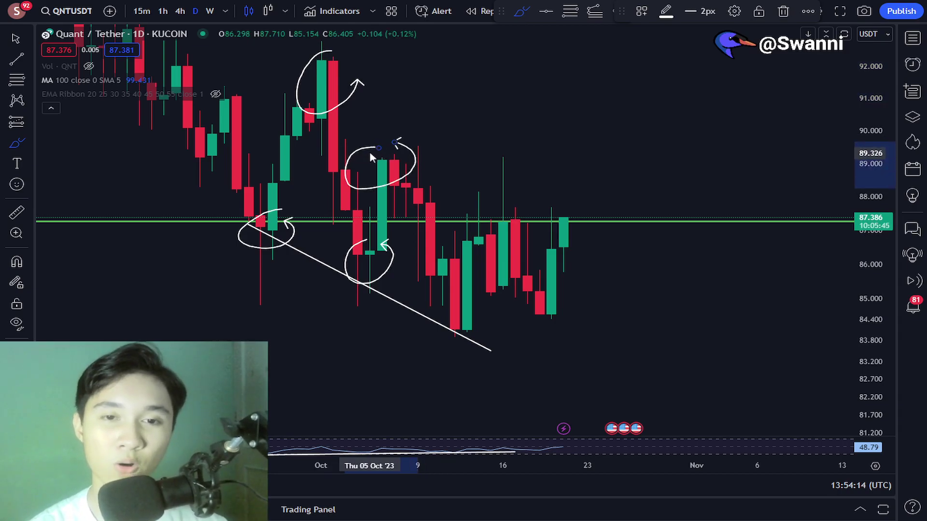
key(ctrl+z)
key(ctrl+z)
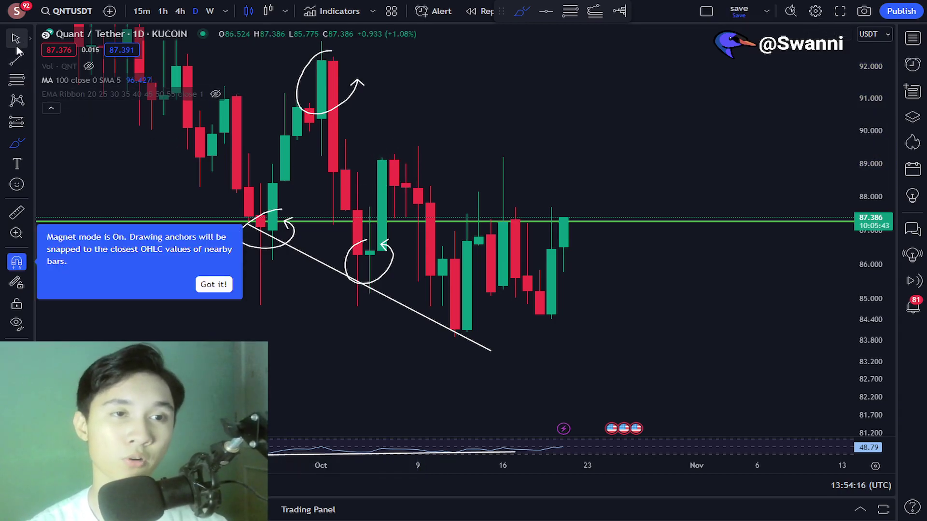
key(ctrl+z)
Step: Circle the 19–20 October low and the 12–13 October low on the price chart, and undo both circles
scroll(541, 308, up, 2)
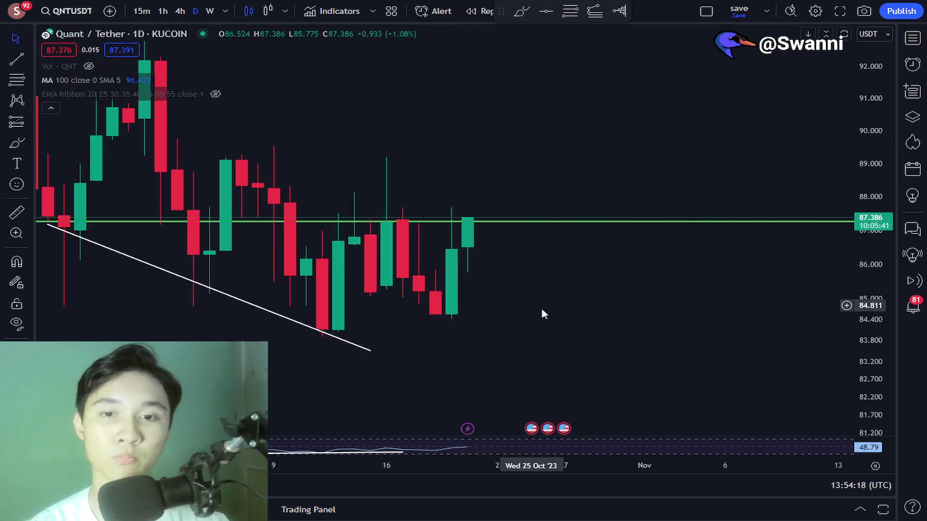
drag(579, 292, 600, 224)
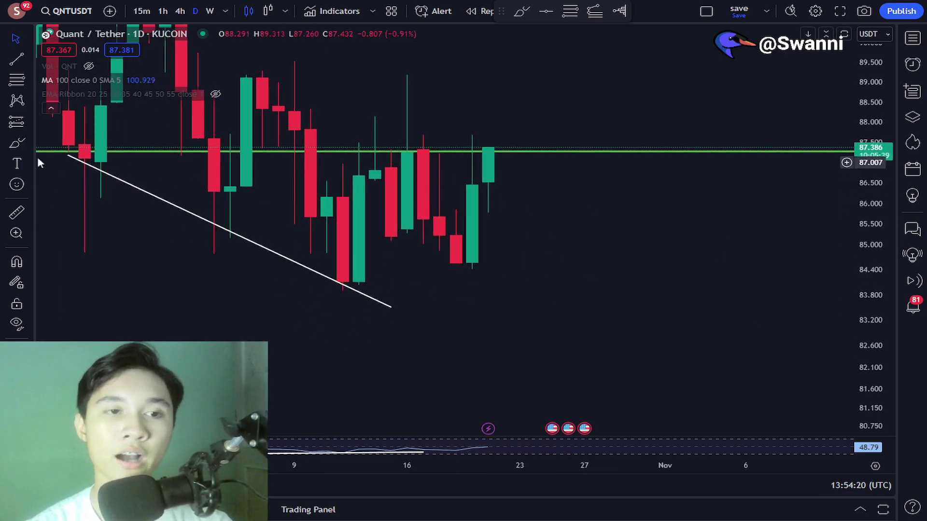
click(11, 146)
mouse_move(488, 251)
mouse_down()
mouse_move(475, 273)
mouse_move(446, 254)
mouse_move(456, 241)
mouse_up()
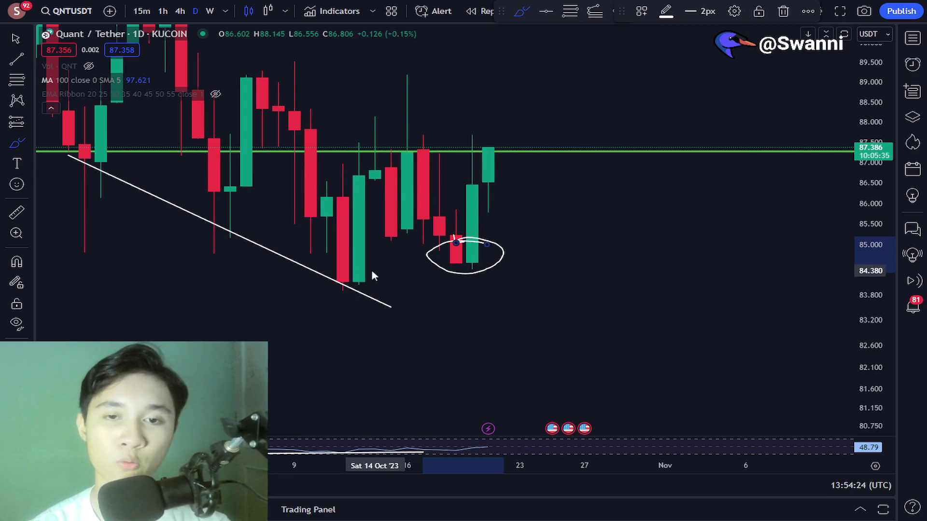
mouse_move(360, 261)
mouse_down()
mouse_move(325, 290)
mouse_move(367, 297)
mouse_move(392, 283)
mouse_up()
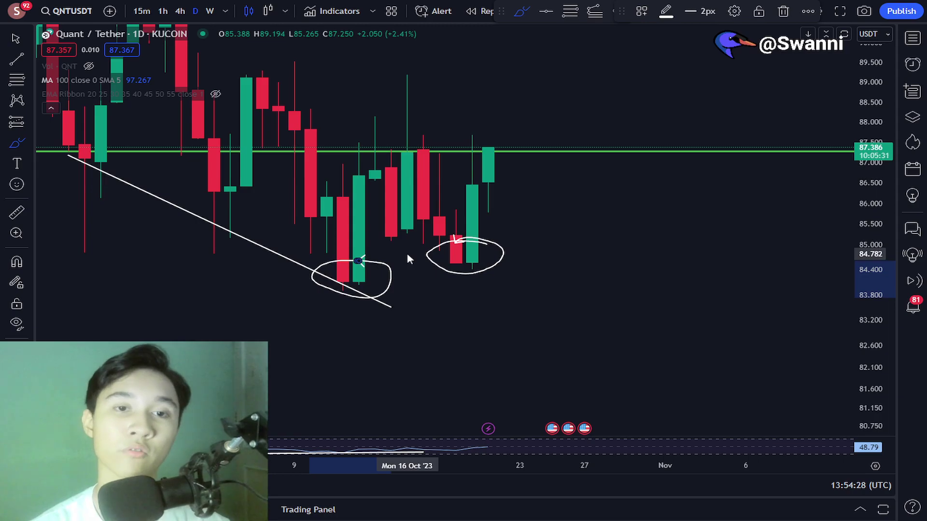
key(ctrl+z)
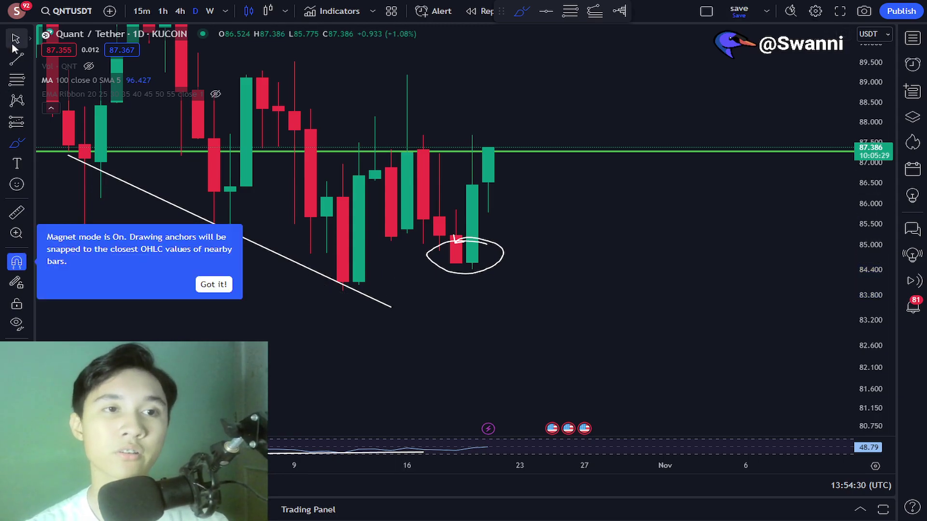
key(ctrl+z)
Step: Enlarge the RSI pane so its line can be compared with the price lows above
scroll(565, 284, down, 3)
drag(875, 230, 875, 397)
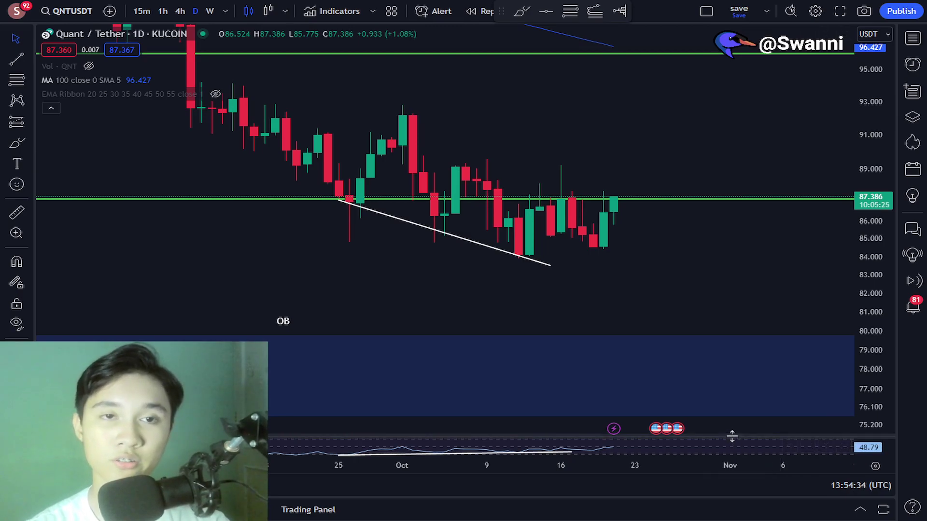
drag(732, 436, 739, 341)
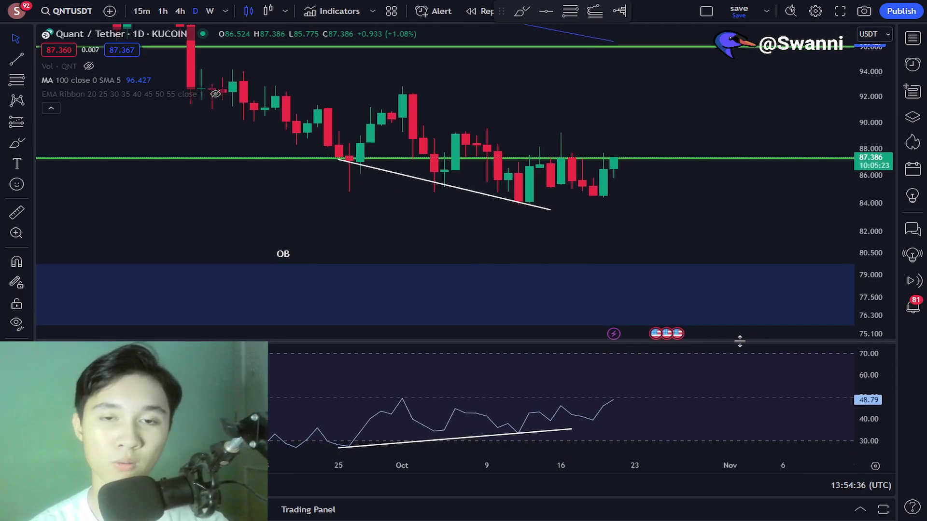
Step: Circle the three price lows along the descending trendline with the Brush, and make the RSI pane taller
click(16, 143)
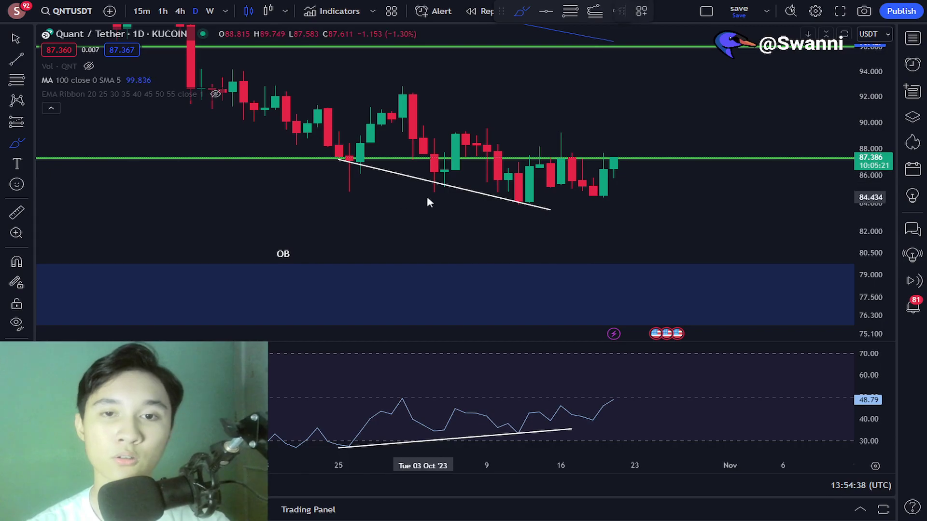
drag(359, 150, 367, 155)
drag(436, 165, 458, 166)
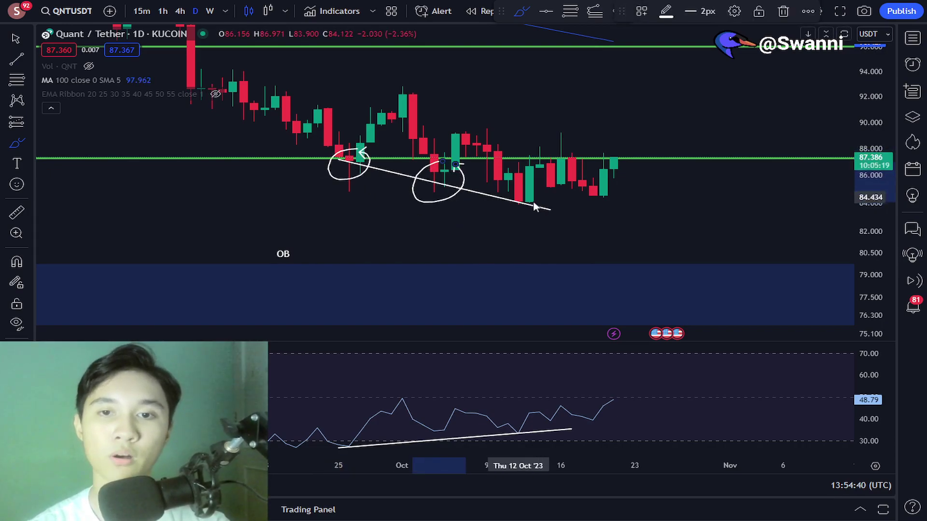
mouse_move(529, 192)
mouse_down()
mouse_move(494, 219)
mouse_move(520, 230)
mouse_move(546, 212)
mouse_up()
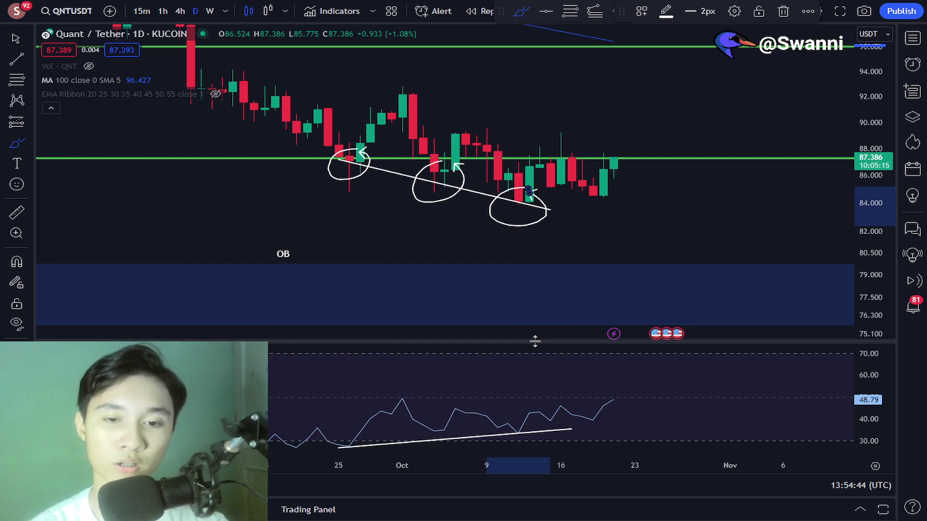
drag(535, 340, 533, 313)
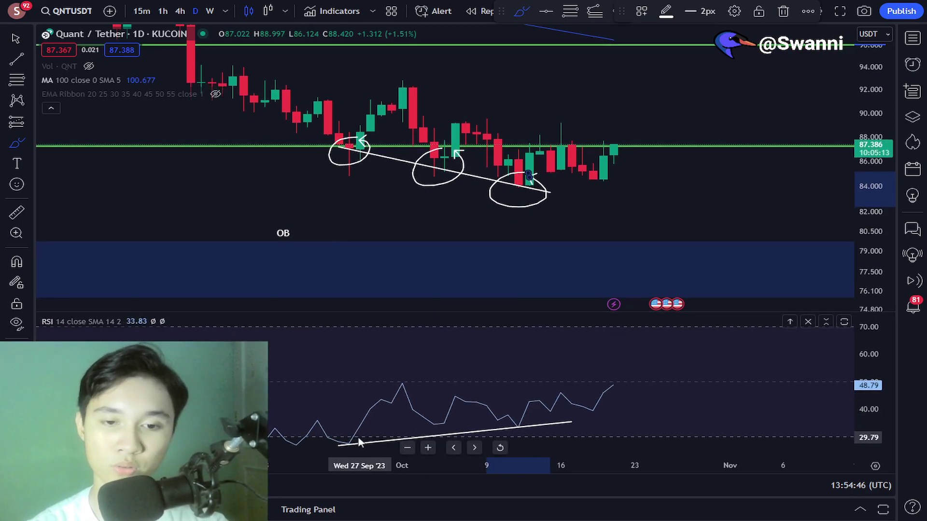
Step: Circle the two RSI lows along the rising RSI trendline, and undo both circles
drag(375, 442, 367, 431)
mouse_move(518, 414)
mouse_down()
mouse_move(505, 425)
mouse_move(516, 411)
mouse_up()
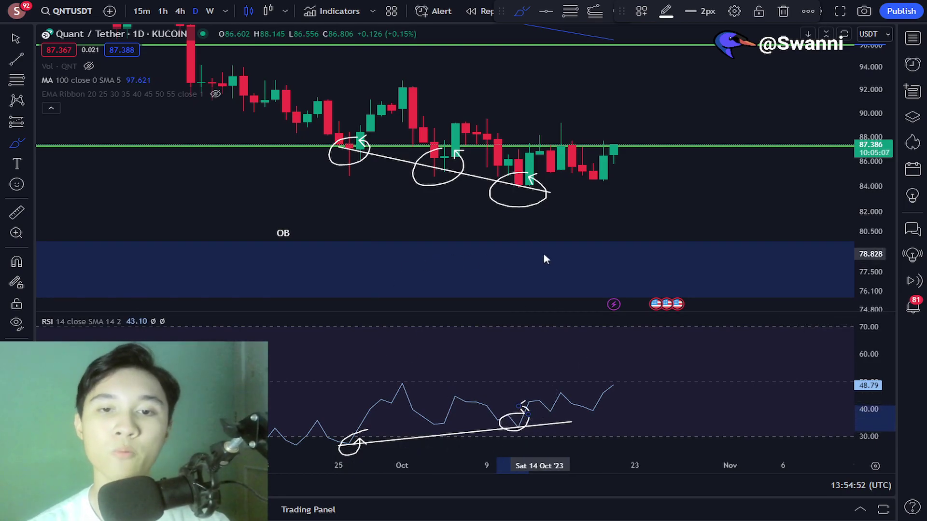
key(ctrl+z)
key(ctrl+z)
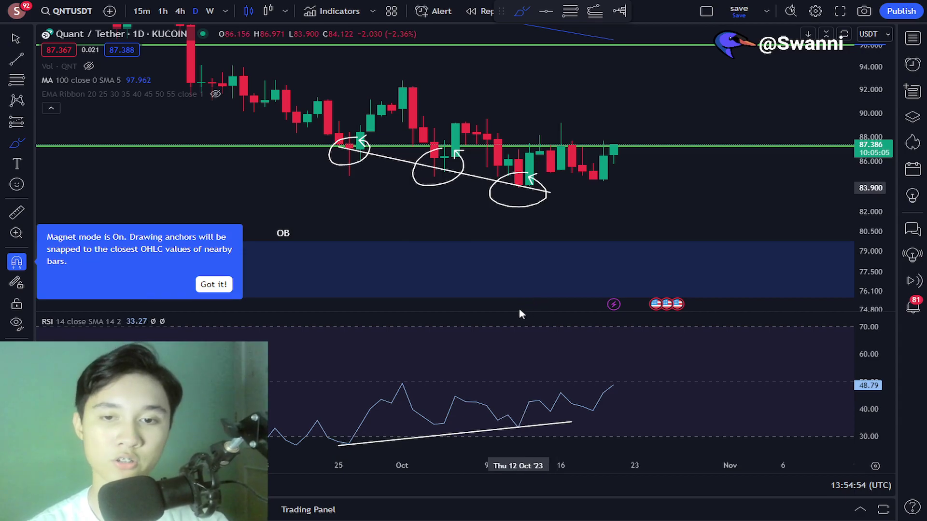
Step: Collapse the RSI pane to a thin strip and undo the three brush circles around the price lows
mouse_move(516, 313)
mouse_down()
mouse_move(541, 341)
mouse_move(535, 437)
mouse_up()
key(ctrl+z)
key(ctrl+z)
key(ctrl+z)
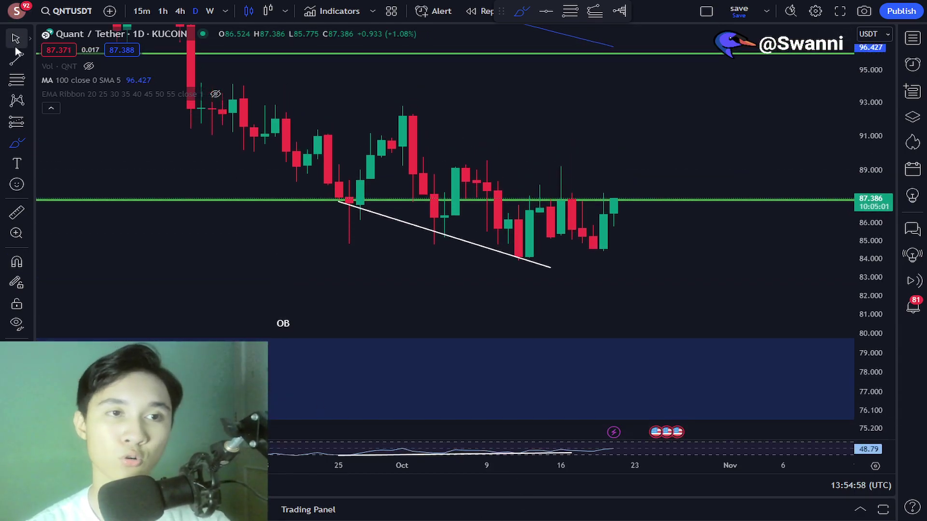
Step: Brush a rising arrow from the latest candle to about 93 and a loop around the descending trendline, and undo both
drag(618, 126, 505, 176)
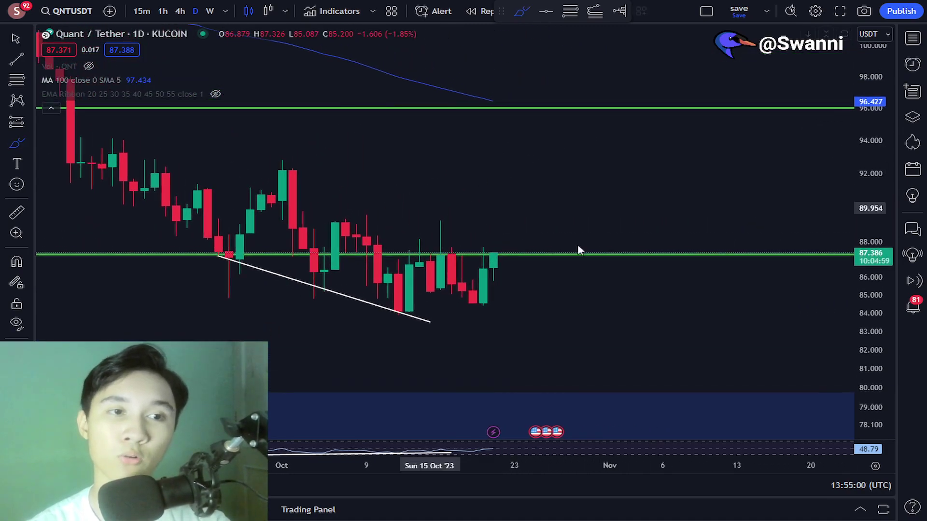
drag(493, 282, 561, 153)
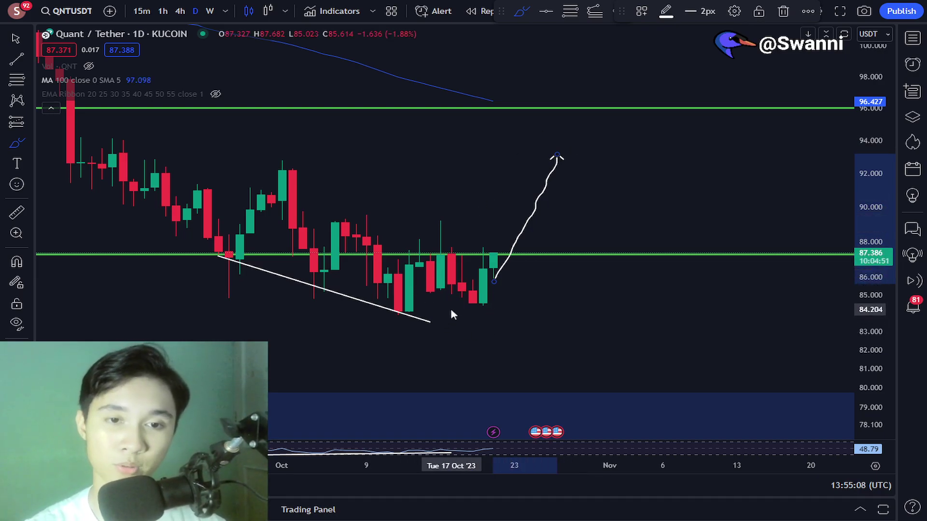
mouse_move(441, 303)
mouse_down()
mouse_move(386, 280)
mouse_move(343, 333)
mouse_move(470, 333)
mouse_move(409, 288)
mouse_up()
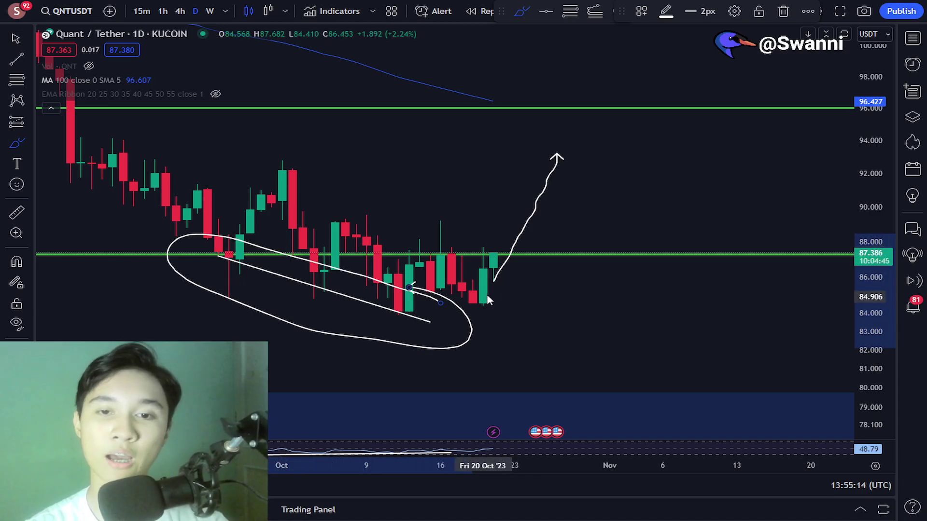
key(ctrl+z)
key(ctrl+z)
Step: Brush a falling arrow from the latest candle to just above the blue OB zone, and undo it
drag(497, 253, 575, 381)
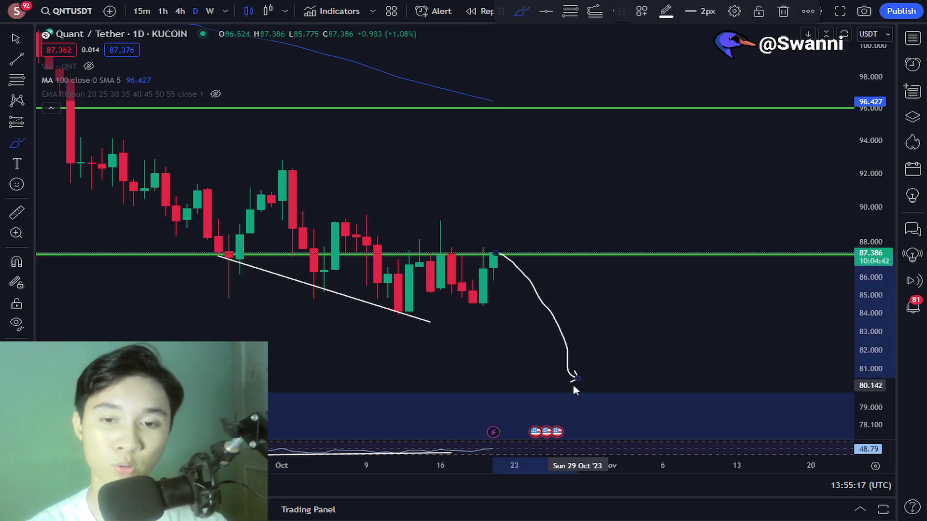
click(16, 38)
key(ctrl+z)
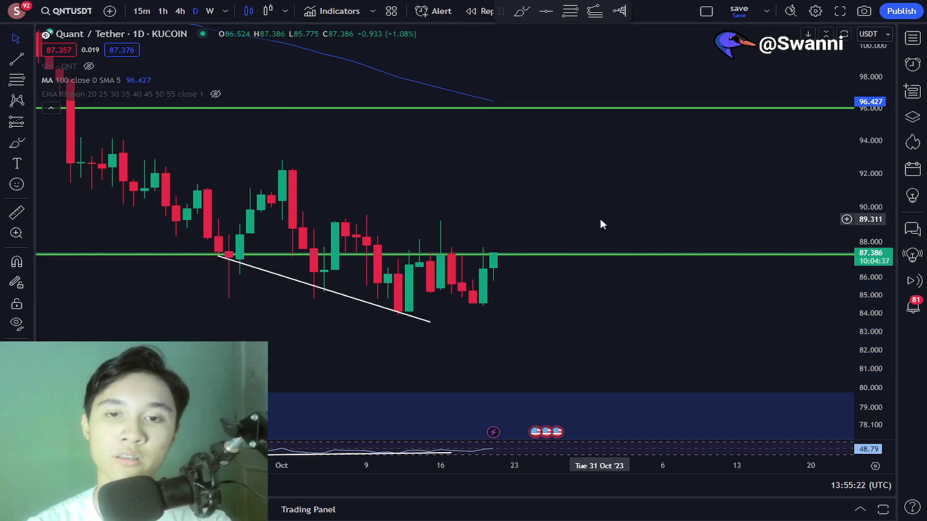
Step: Brush two arrows across the blue OB zone, the first along its upper edge, and undo both
drag(599, 219, 580, 125)
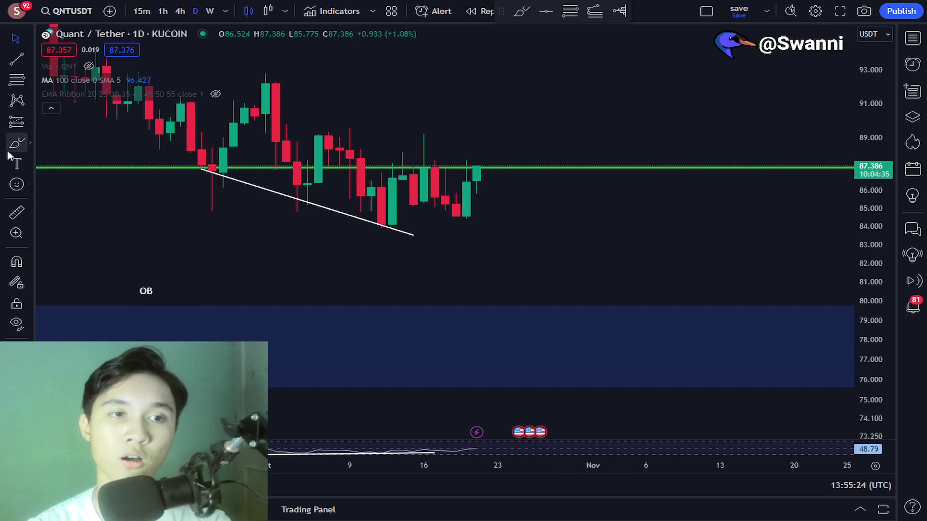
click(15, 143)
drag(500, 303, 678, 312)
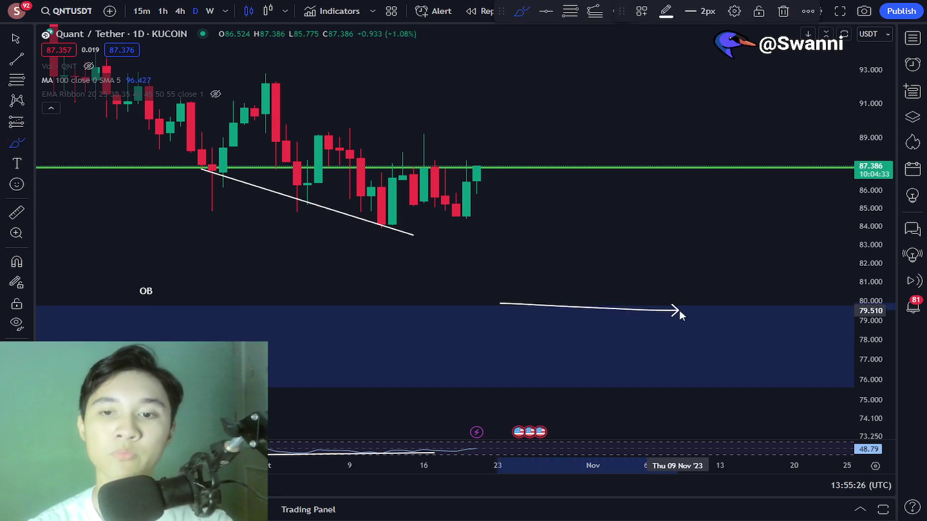
mouse_move(188, 342)
mouse_down()
mouse_move(584, 356)
mouse_move(614, 317)
mouse_up()
key(ctrl+z)
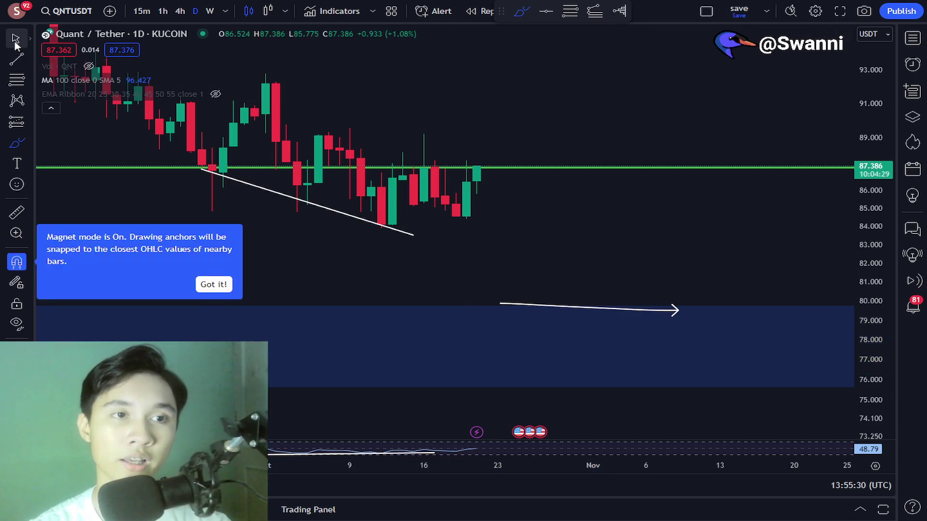
key(ctrl+z)
click(15, 41)
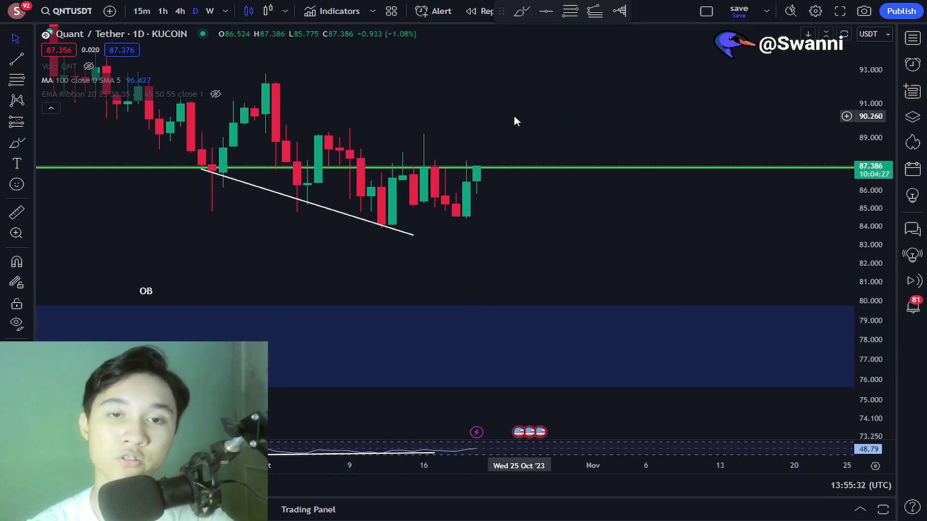
Step: Brush an arrow along the lower green level and a circled break-and-retest path above it, and undo these drawings
drag(514, 121, 551, 164)
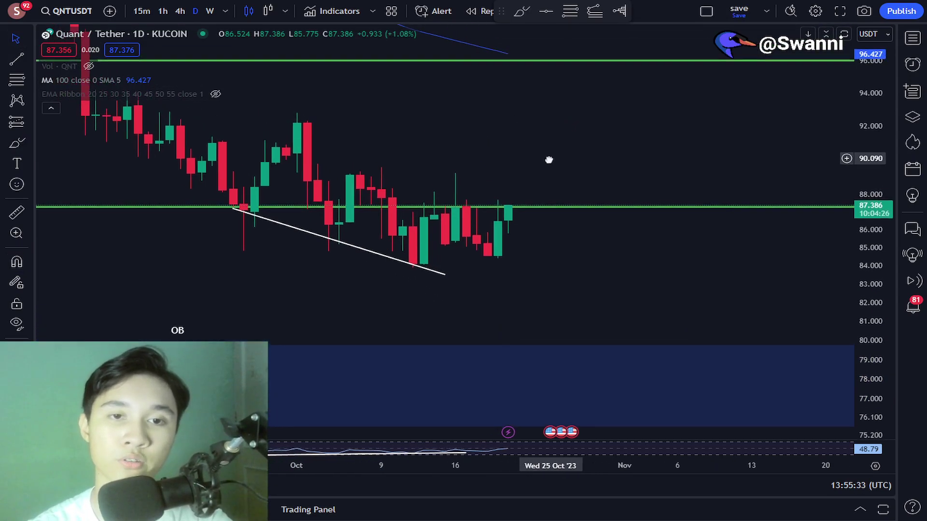
click(16, 143)
drag(273, 213, 543, 212)
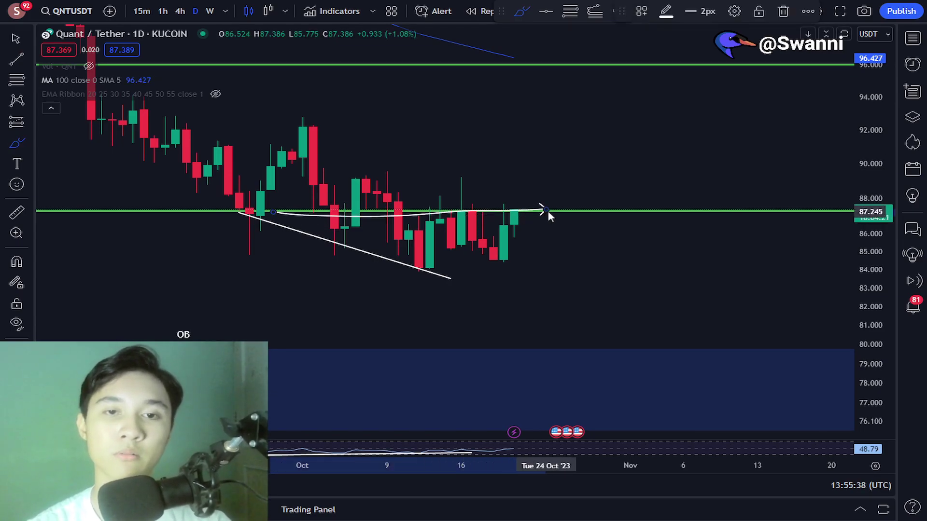
key(ctrl+z)
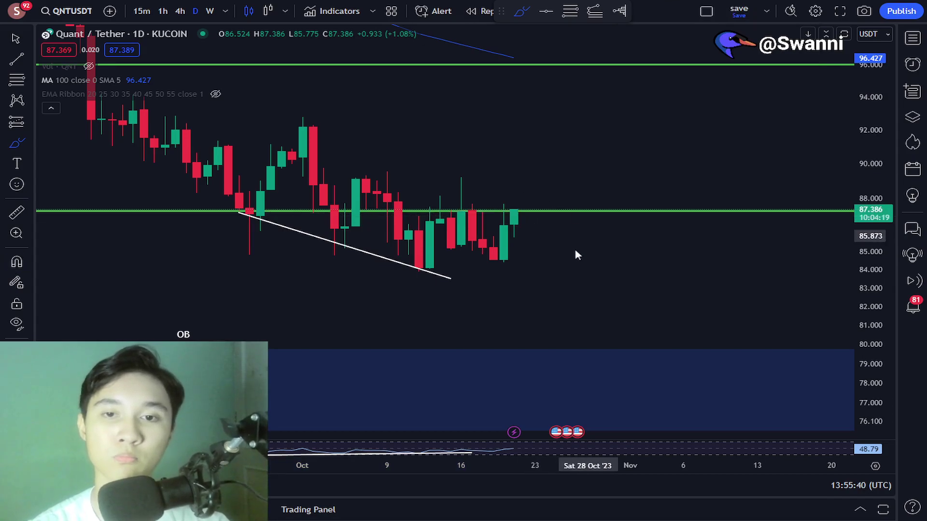
mouse_move(505, 235)
mouse_down()
mouse_move(546, 163)
mouse_move(569, 210)
mouse_up()
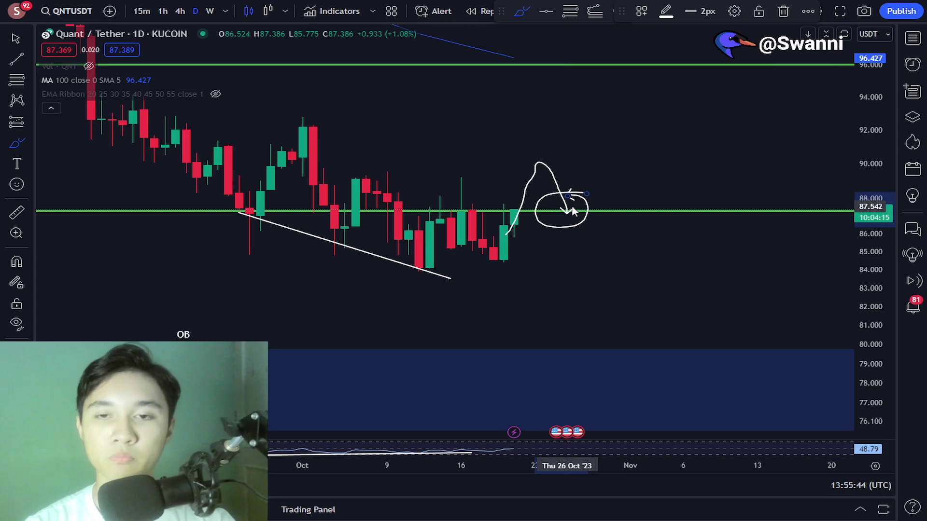
key(ctrl+z)
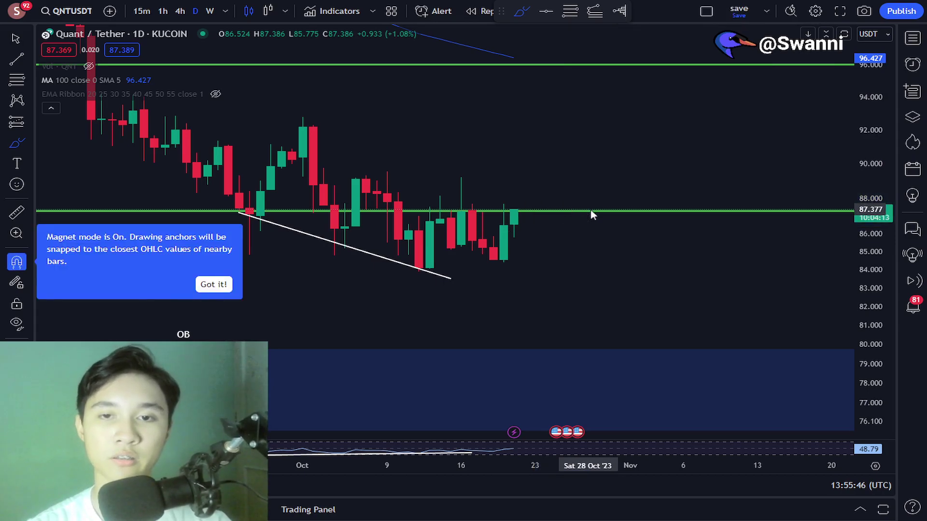
Step: Brush repeated strokes over the lower green level and a mark around the latest candle, and undo them
mouse_move(399, 215)
mouse_down()
mouse_move(389, 209)
mouse_move(574, 209)
mouse_move(513, 207)
mouse_move(546, 210)
mouse_up()
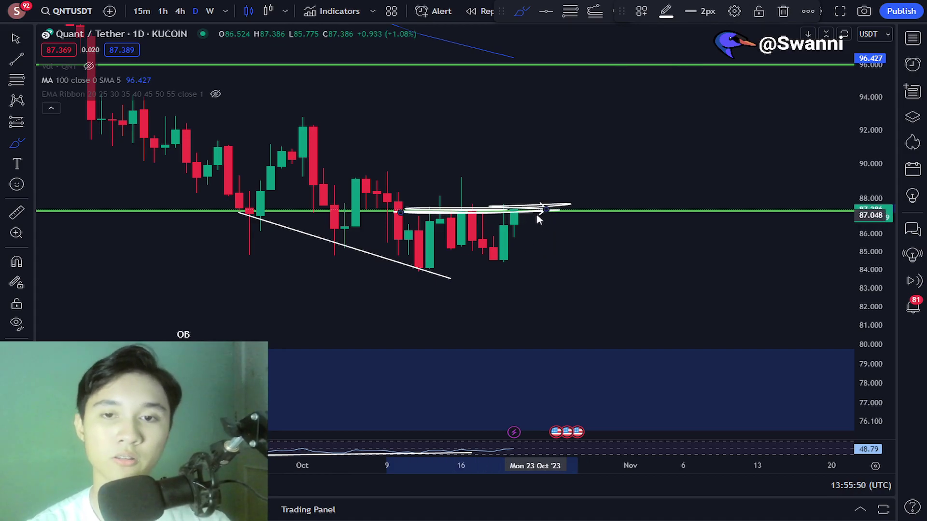
key(ctrl+z)
mouse_move(534, 199)
mouse_down()
mouse_move(485, 225)
mouse_move(523, 219)
mouse_up()
key(ctrl+z)
key(ctrl+z)
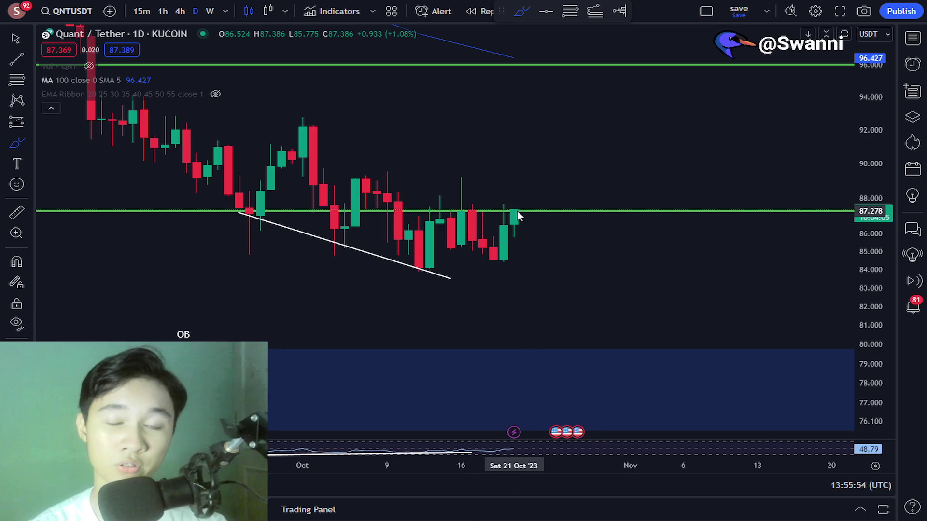
Step: Brush a falling arrow from the latest candle to the top of the blue OB zone plus a rebound stroke, and undo both
drag(516, 211, 606, 337)
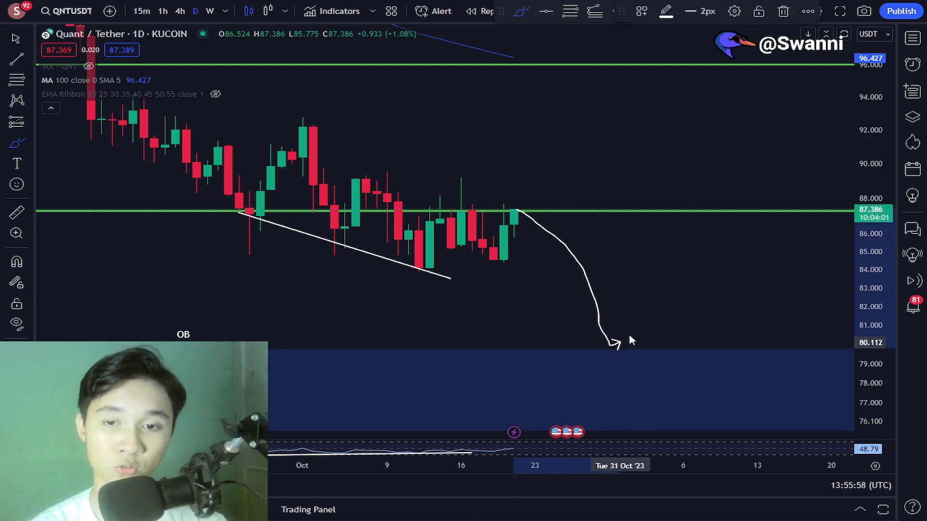
drag(630, 340, 674, 256)
key(ctrl+z)
key(ctrl+z)
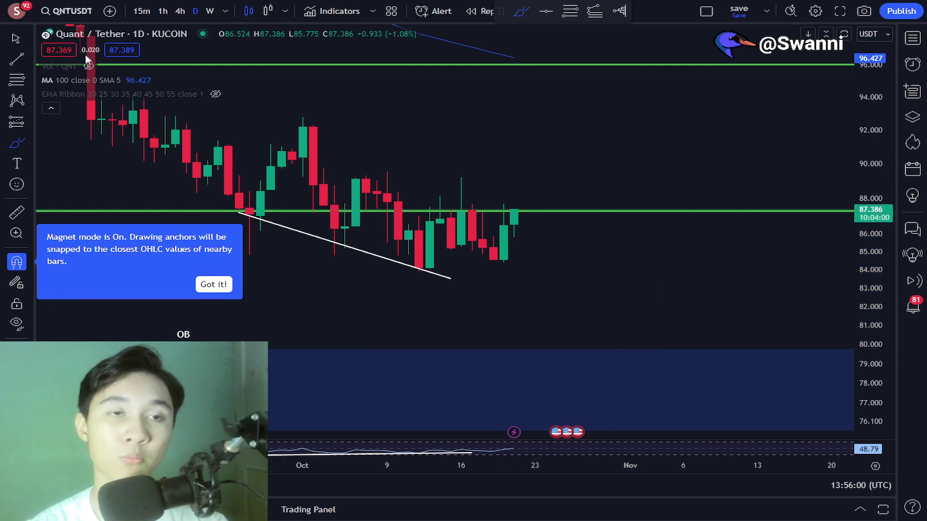
Step: Brush two long arrows across the blue OB zone from August to late October 2023, the first one wavy, and undo both
click(9, 43)
scroll(483, 237, down, 5)
drag(876, 226, 878, 357)
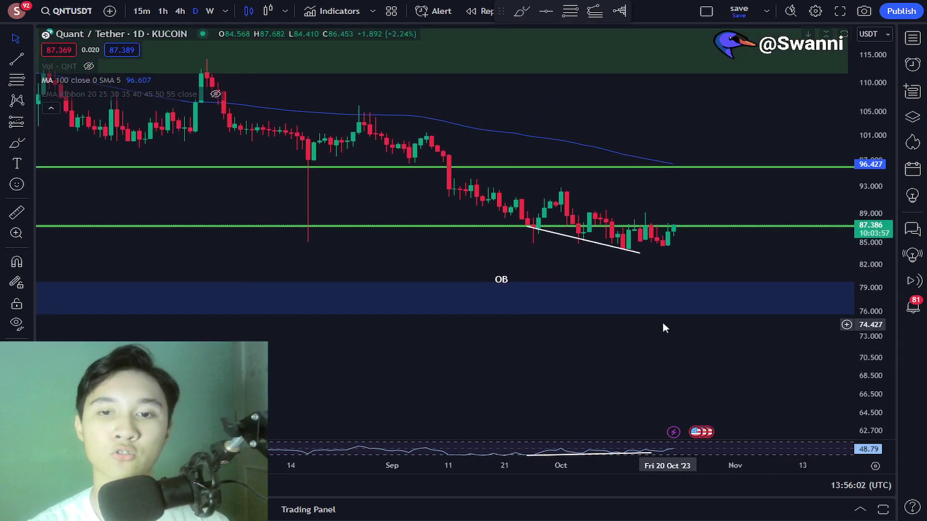
drag(595, 340, 578, 285)
click(21, 142)
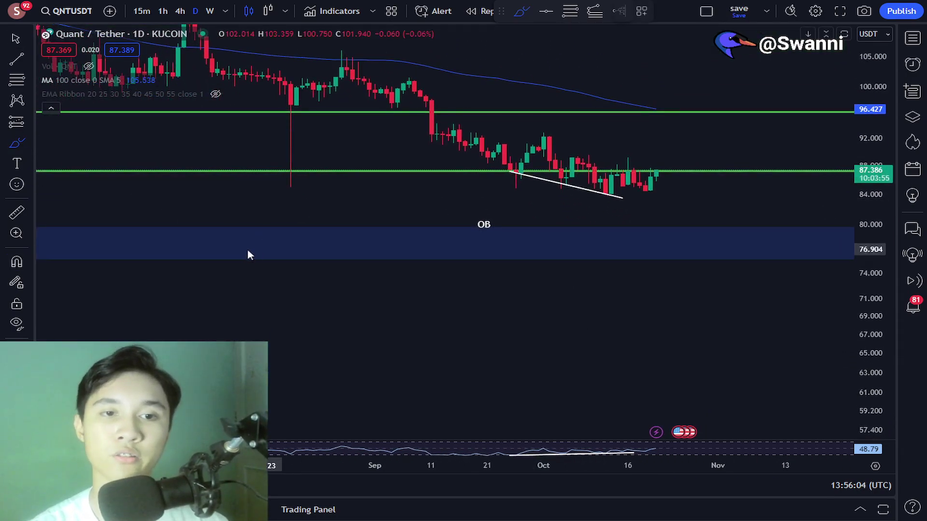
mouse_move(220, 253)
mouse_down()
mouse_move(386, 264)
mouse_move(617, 255)
mouse_move(643, 238)
mouse_up()
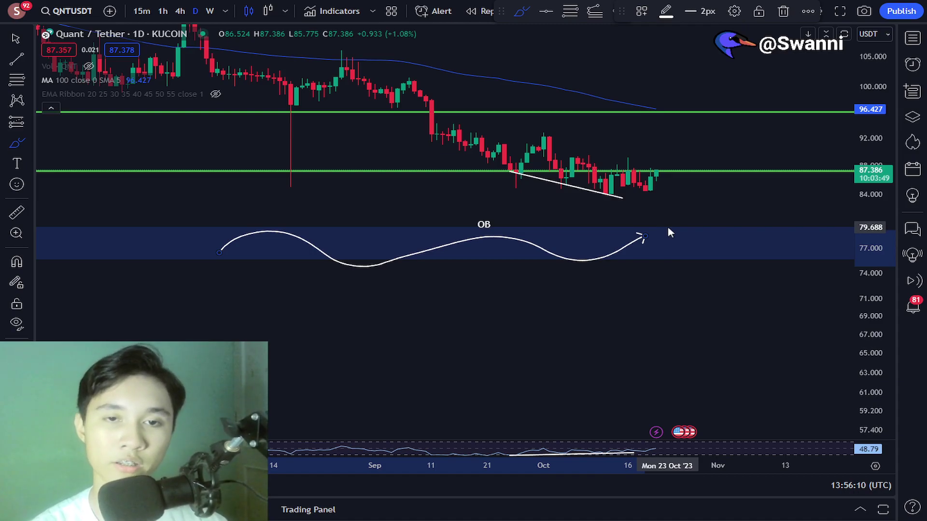
mouse_move(223, 264)
mouse_down()
mouse_move(494, 240)
mouse_move(688, 250)
mouse_up()
key(ctrl+z)
key(ctrl+z)
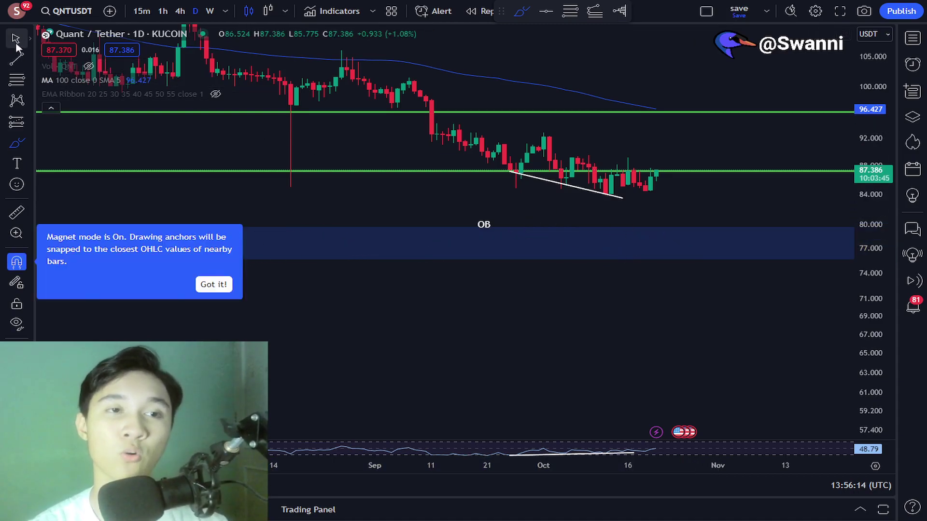
Step: Brush a V-shaped path from the latest candle into the blue OB zone and up to about 91, plus a line across the zone, and undo both
click(16, 42)
scroll(482, 193, up, 4)
drag(878, 295, 863, 219)
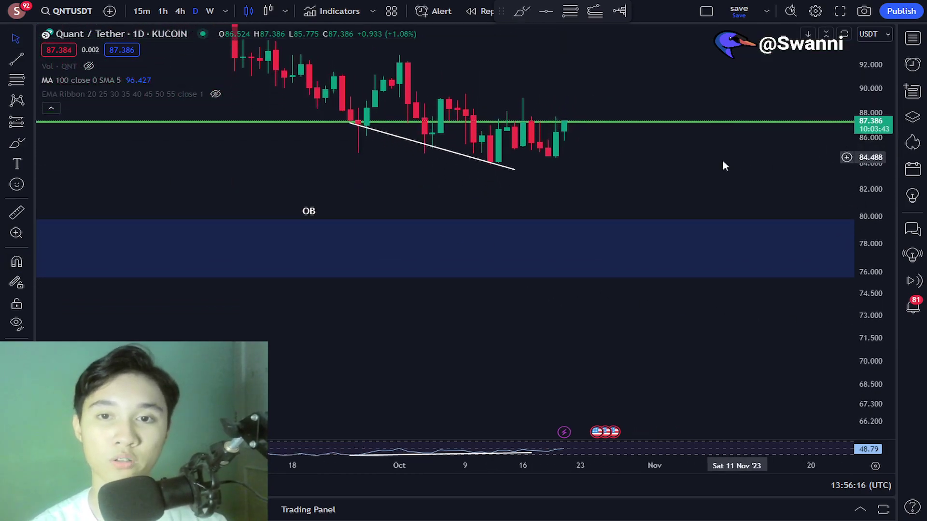
click(18, 143)
mouse_move(478, 151)
mouse_down()
mouse_move(519, 201)
mouse_move(552, 267)
mouse_move(596, 157)
mouse_move(606, 97)
mouse_up()
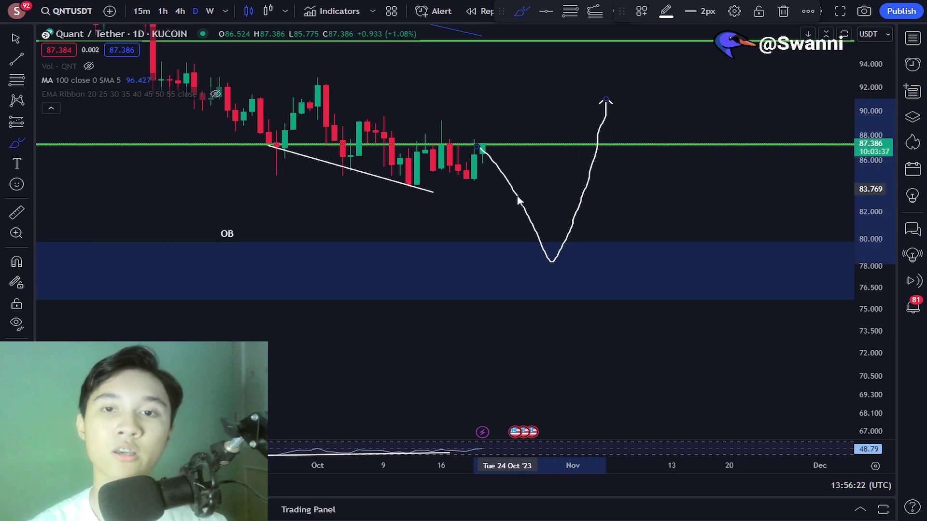
drag(443, 270, 623, 256)
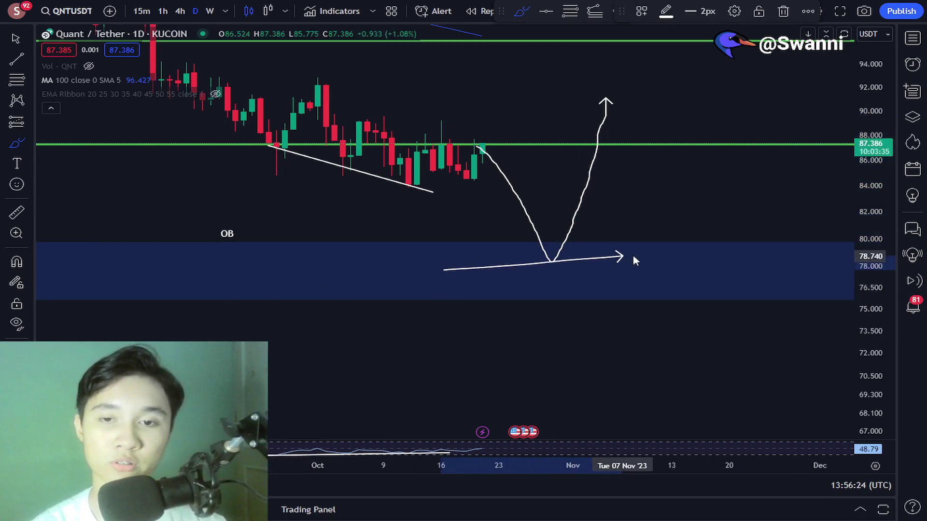
key(ctrl+z)
key(ctrl+z)
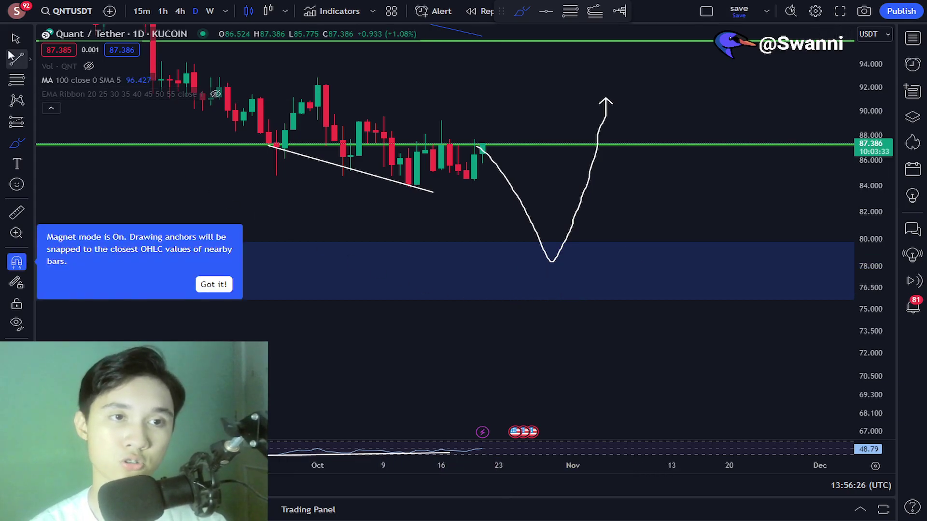
click(16, 39)
Step: Examine the July 2022 price action where the blue OB zone and the lower green level begin
scroll(244, 227, down, 12)
drag(870, 186, 870, 410)
scroll(579, 303, down, 6)
drag(320, 279, 683, 296)
scroll(690, 308, up, 5)
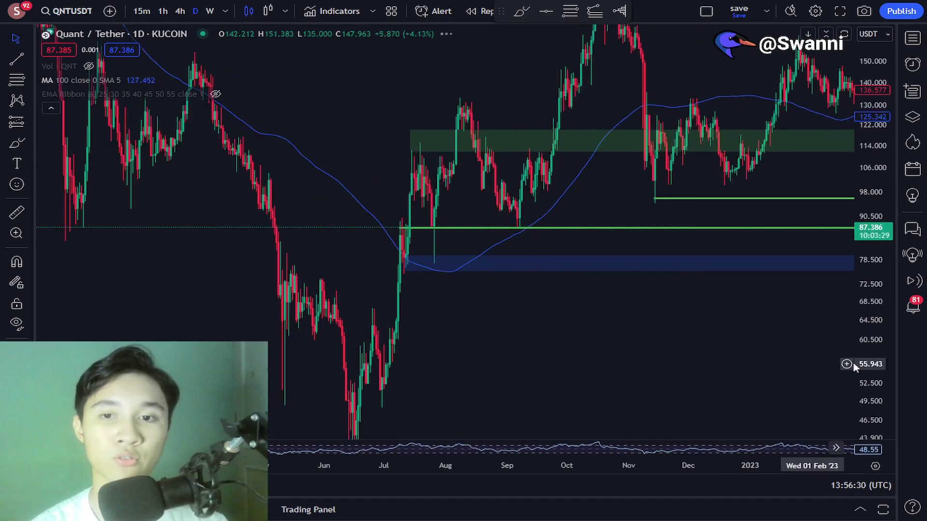
drag(869, 339, 868, 140)
scroll(687, 232, up, 5)
drag(432, 224, 747, 243)
scroll(748, 246, up, 5)
drag(877, 259, 875, 298)
drag(612, 253, 728, 266)
Step: Brush a rising arrow from the late July 2022 wick at the blue zone past the green zone, and undo it
click(14, 146)
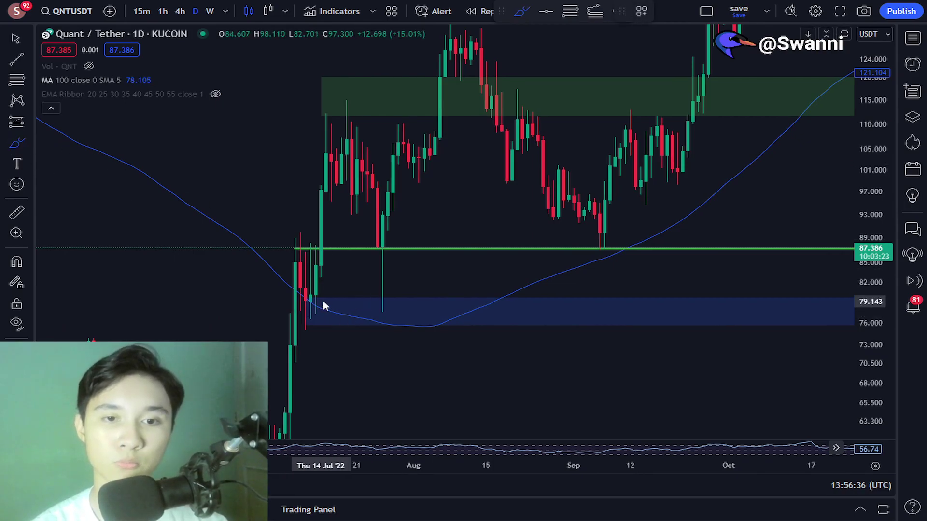
mouse_move(389, 292)
mouse_down()
mouse_move(402, 298)
mouse_move(460, 49)
mouse_up()
key(ctrl)
key(ctrl+z)
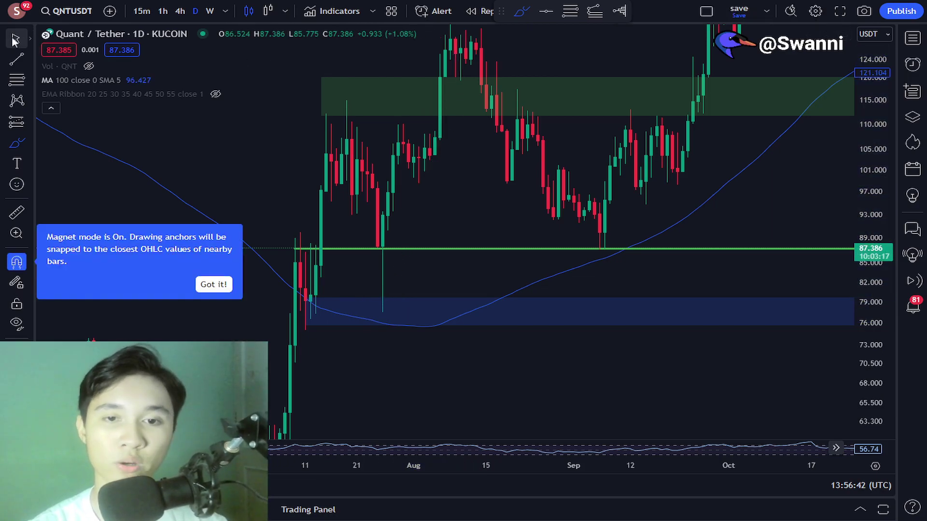
click(14, 41)
Step: Return the chart view to the latest October 2023 candles between the green levels and the blue OB zone
drag(774, 199, 64, 200)
mouse_move(729, 161)
mouse_down()
mouse_move(288, 180)
mouse_move(163, 198)
mouse_up()
drag(613, 207, 438, 231)
drag(745, 250, 500, 296)
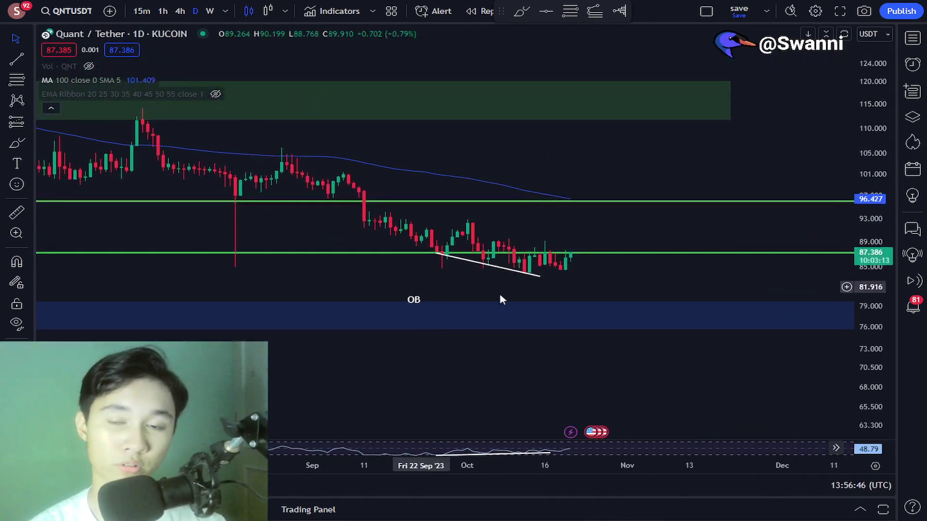
drag(635, 265, 702, 246)
scroll(640, 298, up, 4)
drag(871, 331, 875, 73)
drag(885, 312, 878, 303)
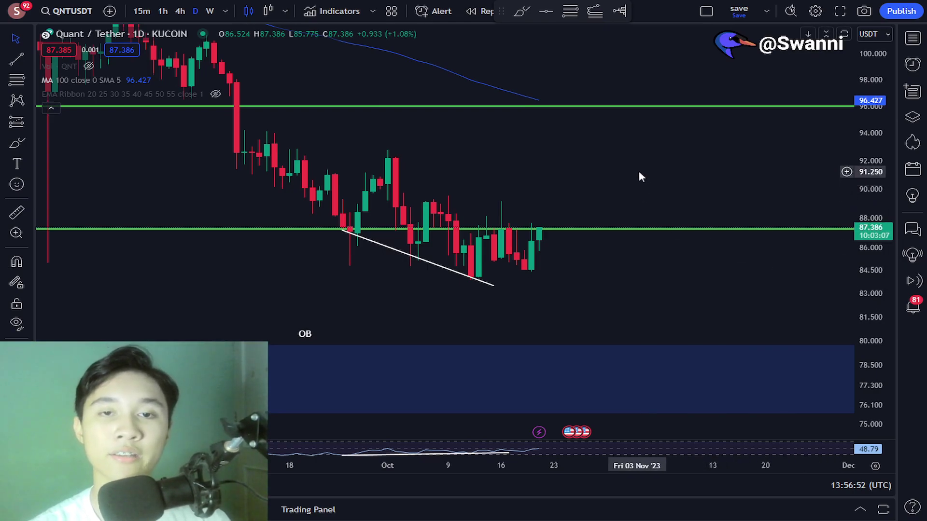
Step: Brush a rising arrow from the latest candle past the upper green level to about 99, undoing a first curved attempt
drag(639, 176, 569, 221)
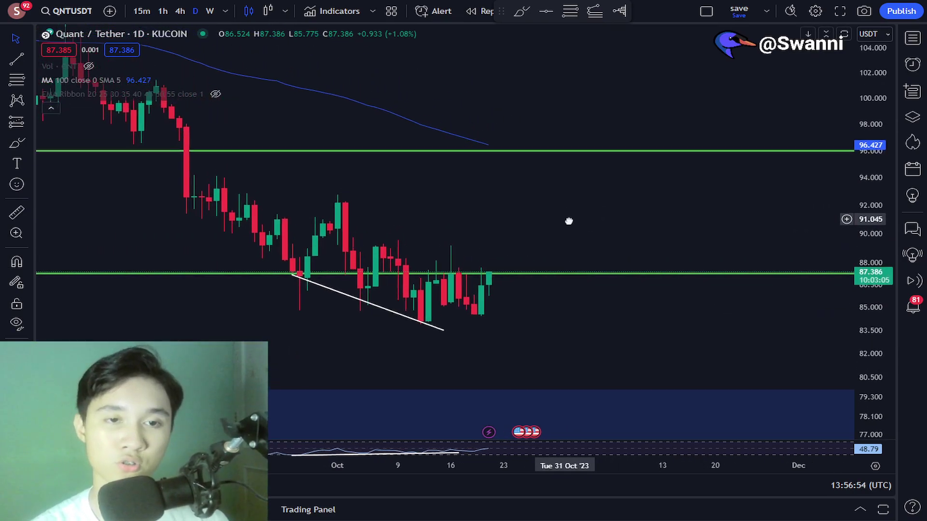
click(17, 143)
mouse_move(472, 281)
mouse_down()
mouse_move(522, 285)
mouse_move(553, 268)
mouse_move(581, 164)
mouse_up()
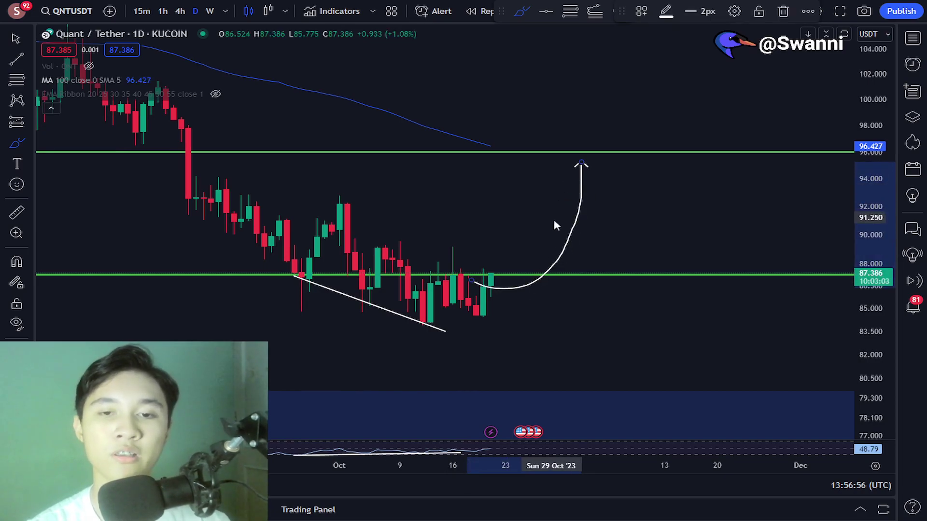
key(ctrl+z)
drag(495, 281, 552, 107)
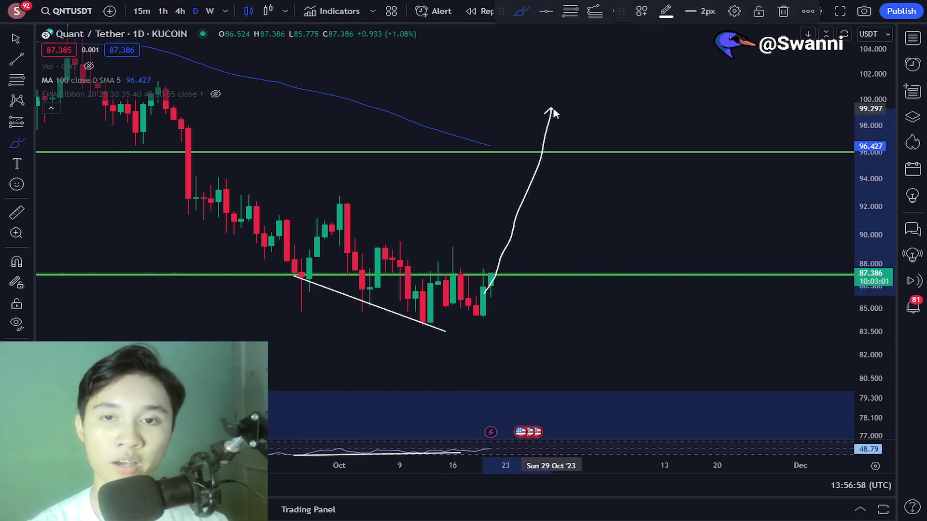
Step: Undo the rising arrow, then brush a shorter one from the latest candle to the upper green level at about 96 and undo it
key(ctrl+z)
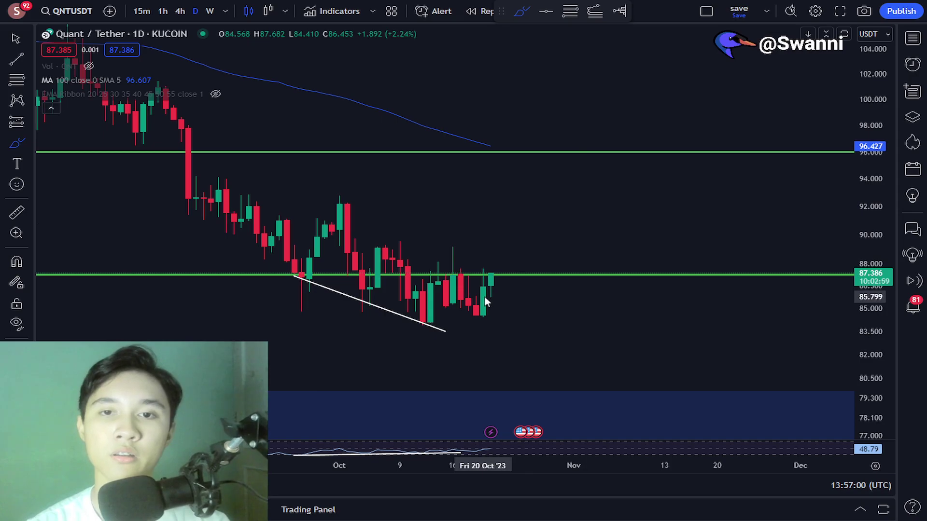
mouse_move(483, 297)
mouse_down()
mouse_move(523, 147)
mouse_move(560, 149)
mouse_move(531, 155)
mouse_up()
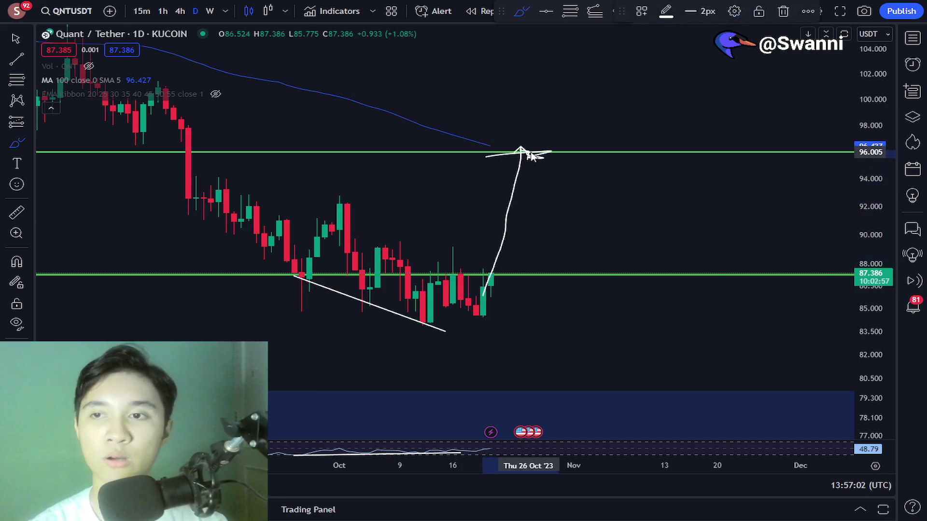
key(ctrl+z)
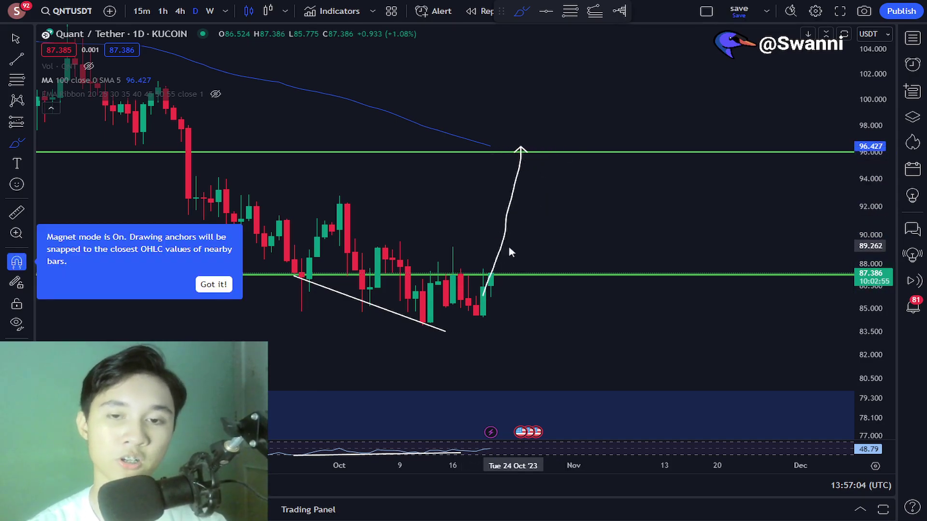
key(ctrl+z)
Step: Brush a rising stroke through the upper green level and an arrow extending the moving average to about 95, and undo both
drag(476, 305, 528, 109)
drag(471, 142, 599, 164)
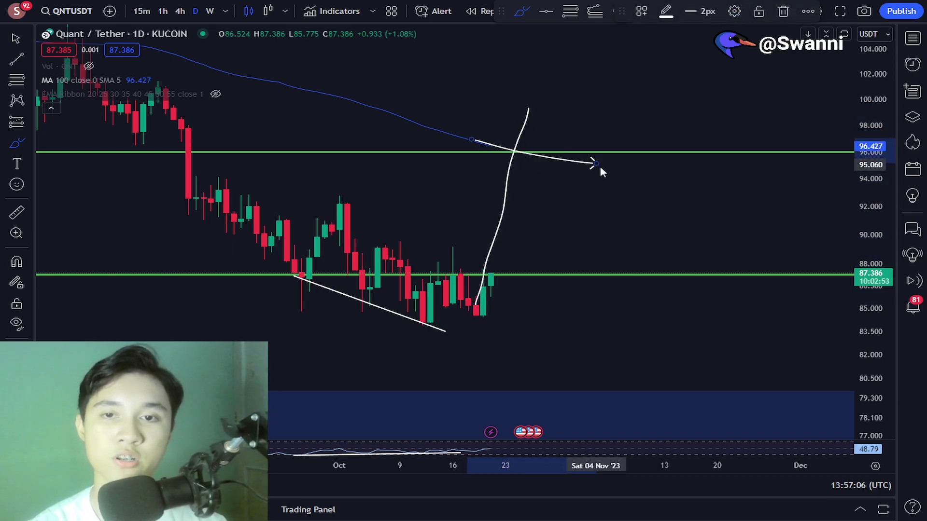
key(ctrl+z)
key(ctrl+z)
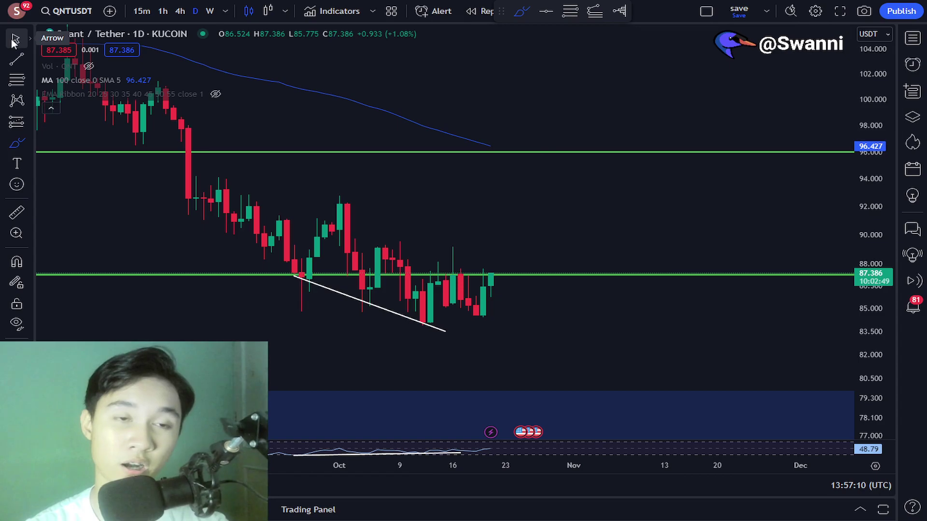
Step: Brush a V-shaped arrow from the latest candle down to the blue OB zone and back to about 88, and undo it
drag(560, 243, 523, 125)
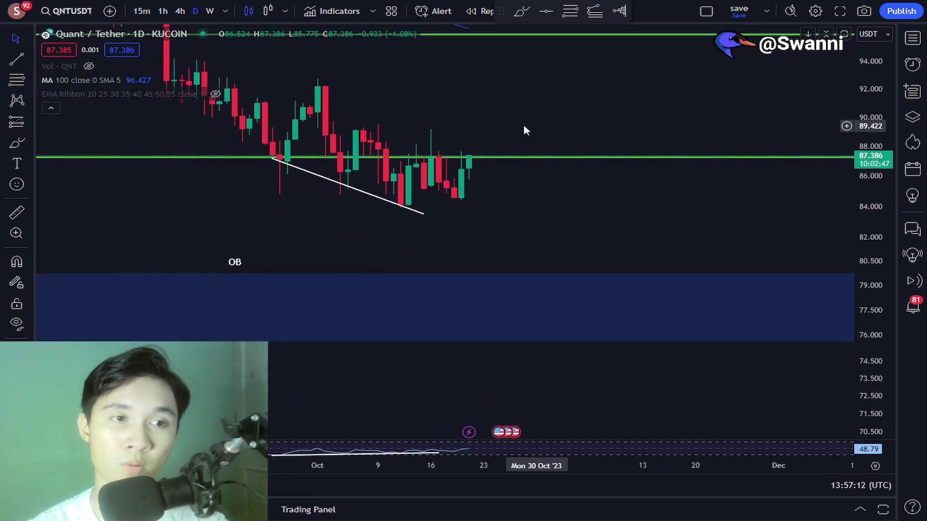
click(16, 144)
mouse_move(470, 153)
mouse_down()
mouse_move(505, 191)
mouse_move(545, 273)
mouse_move(558, 265)
mouse_move(607, 150)
mouse_up()
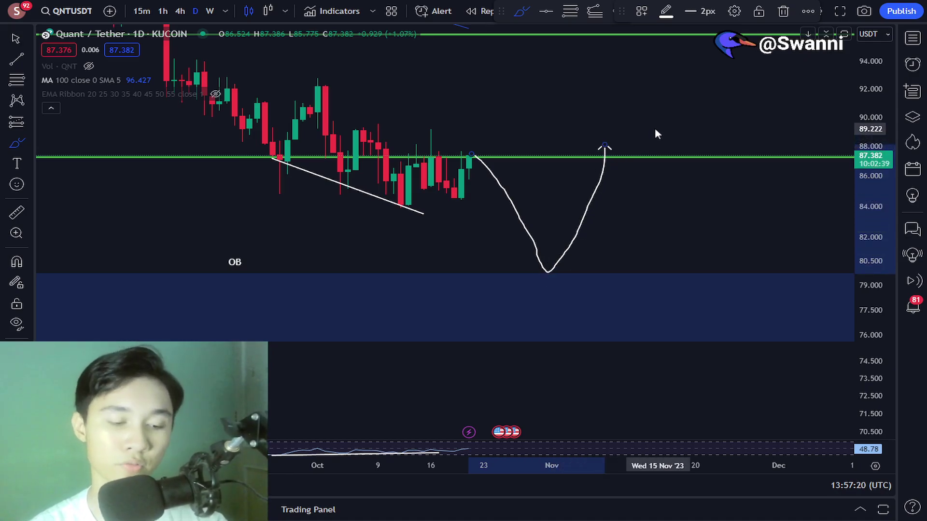
key(ctrl+z)
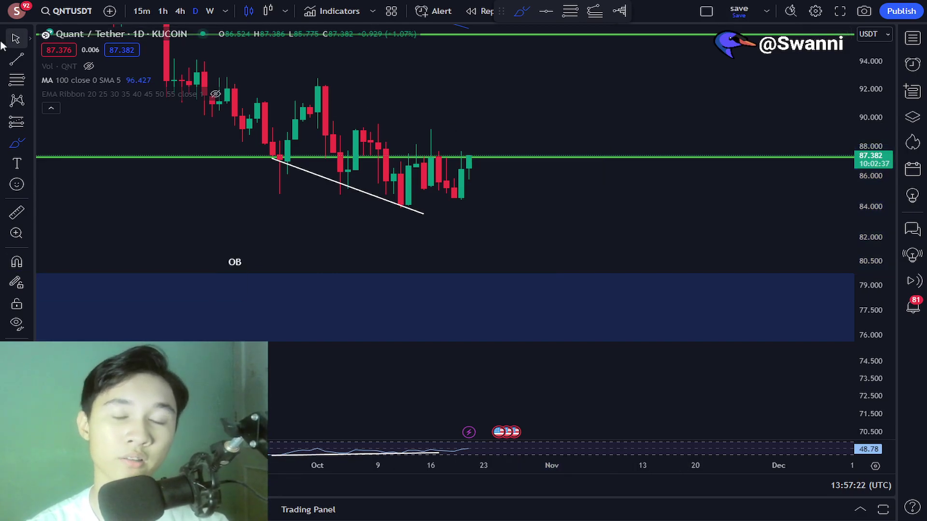
Step: Examine the July to October 2023 price action between the green resistance zone and the blue OB zone
drag(476, 179, 669, 207)
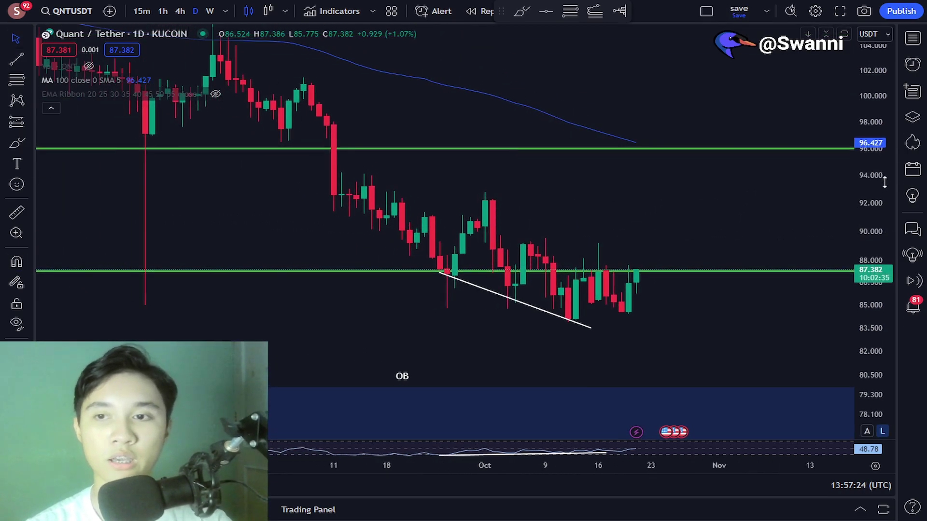
scroll(832, 377, down, 3)
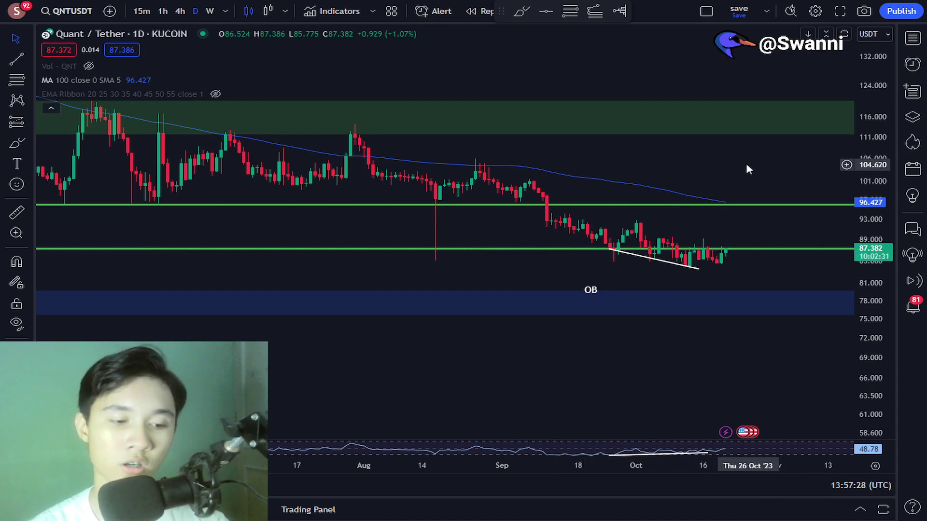
drag(746, 167, 682, 186)
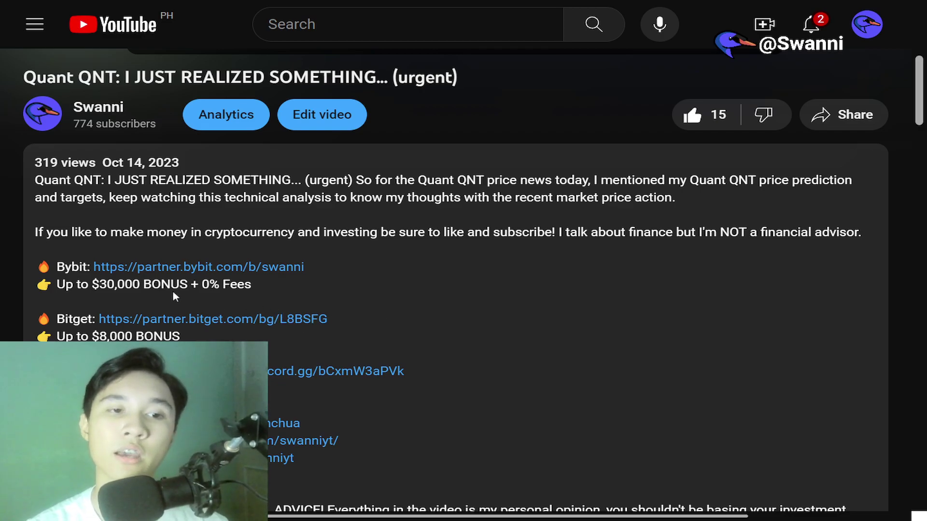
Step: In the YouTube video description, highlight the Bybit partner link and the $30,000 bonus and 0% fees text one after the other, clearing each selection
drag(84, 268, 273, 268)
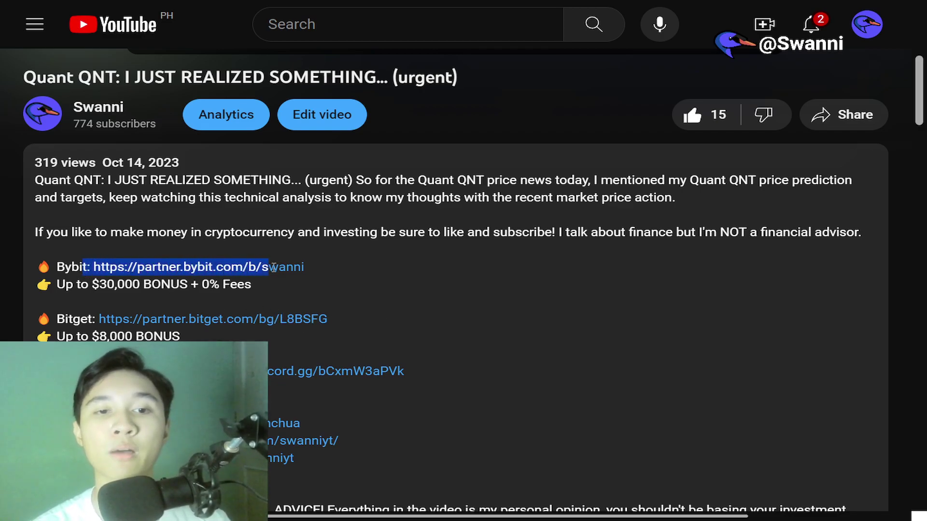
click(445, 284)
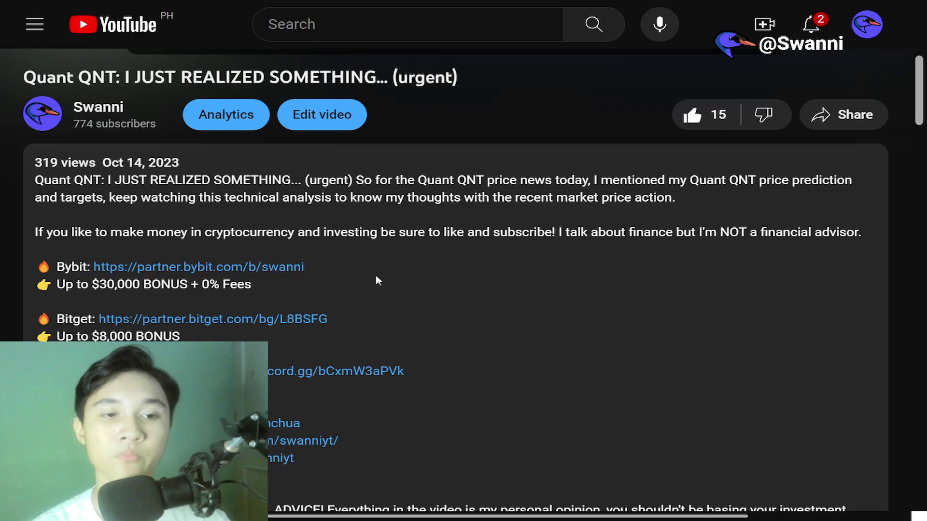
drag(92, 285, 216, 286)
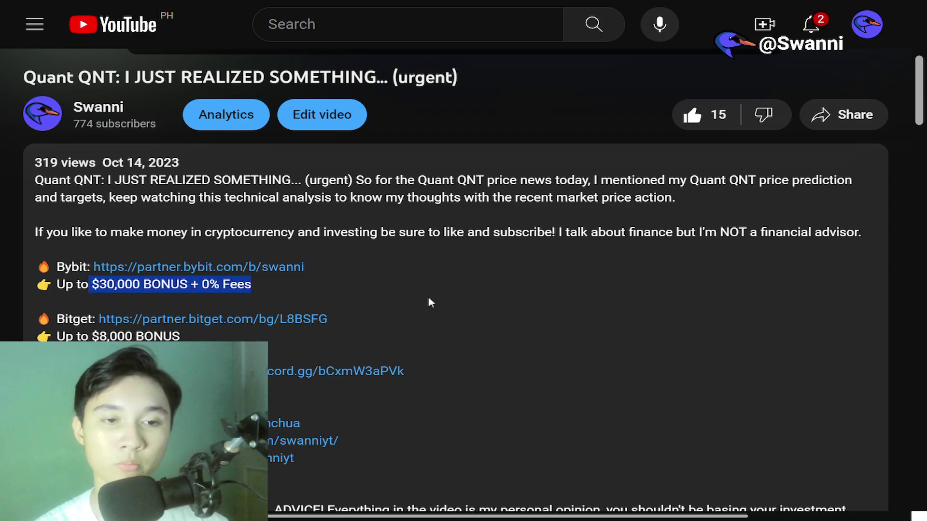
click(481, 286)
Step: Highlight the Discord server invitation and the My Socials section in the description one after the other, clearing each selection
scroll(481, 286, down, 2)
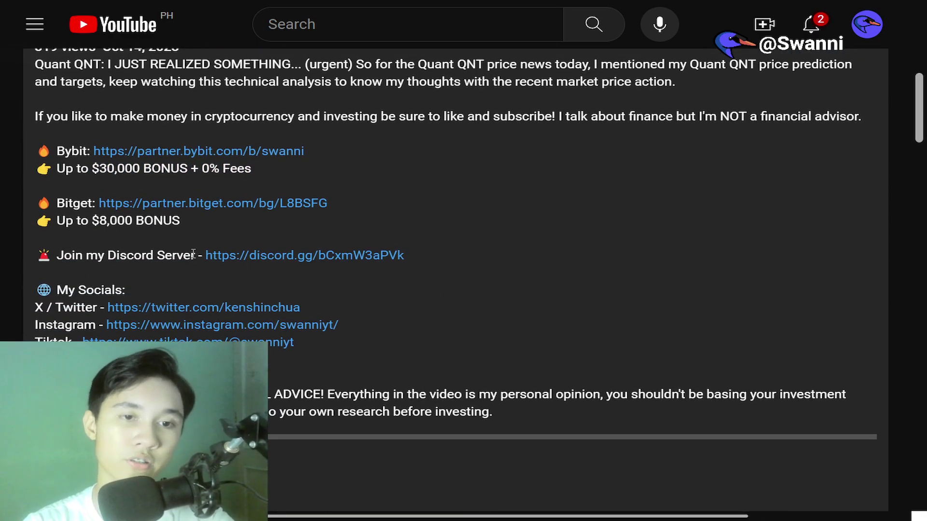
drag(193, 254, 518, 265)
click(549, 267)
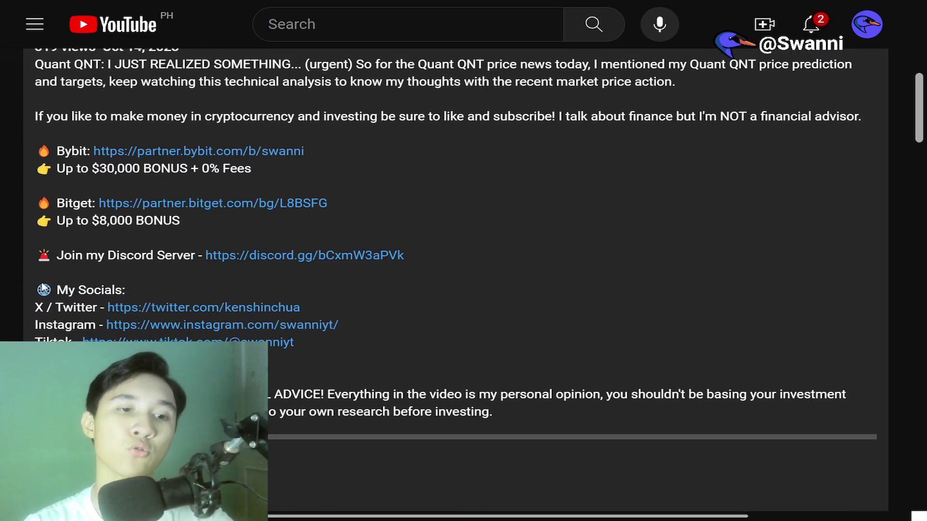
drag(43, 288, 72, 338)
click(549, 293)
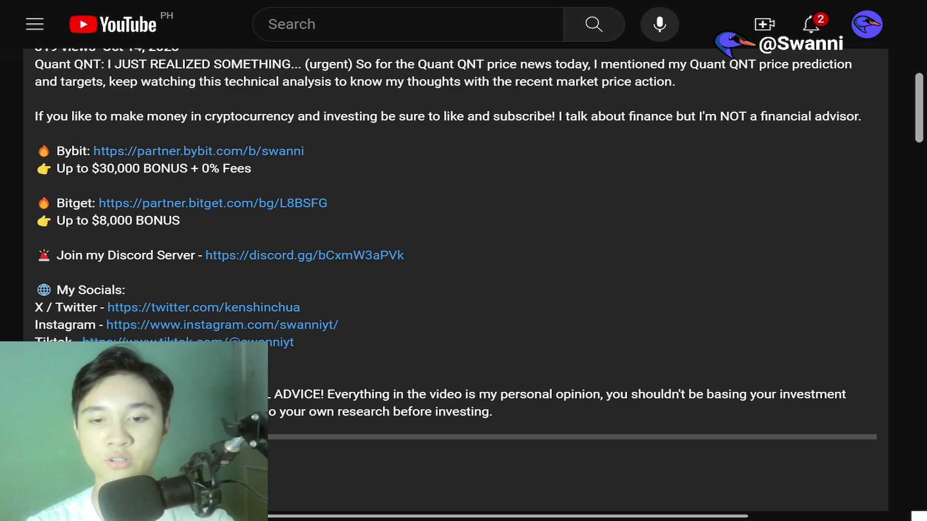